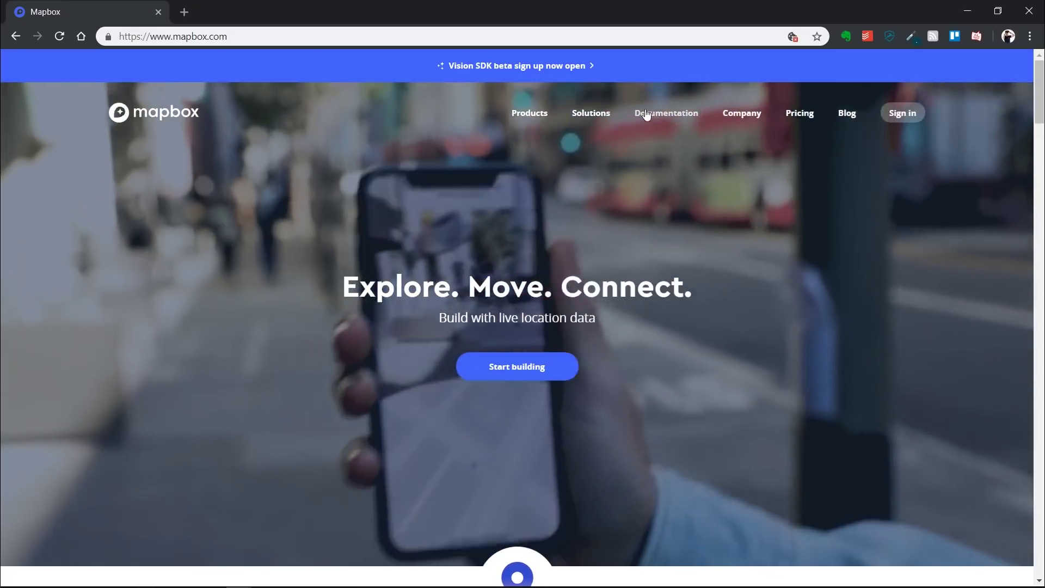
# Download mapbox-unity-sdk_v2.0.0.unitypackage from the Maps SDK for Unity install page into the mapbox folder
pyautogui.moveTo(646, 115)
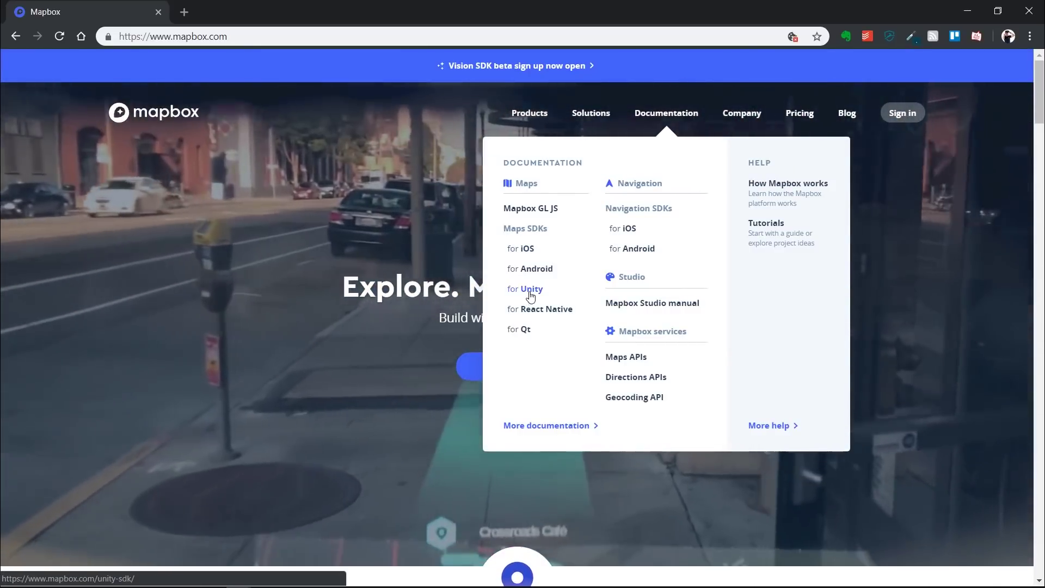
pyautogui.click(529, 293)
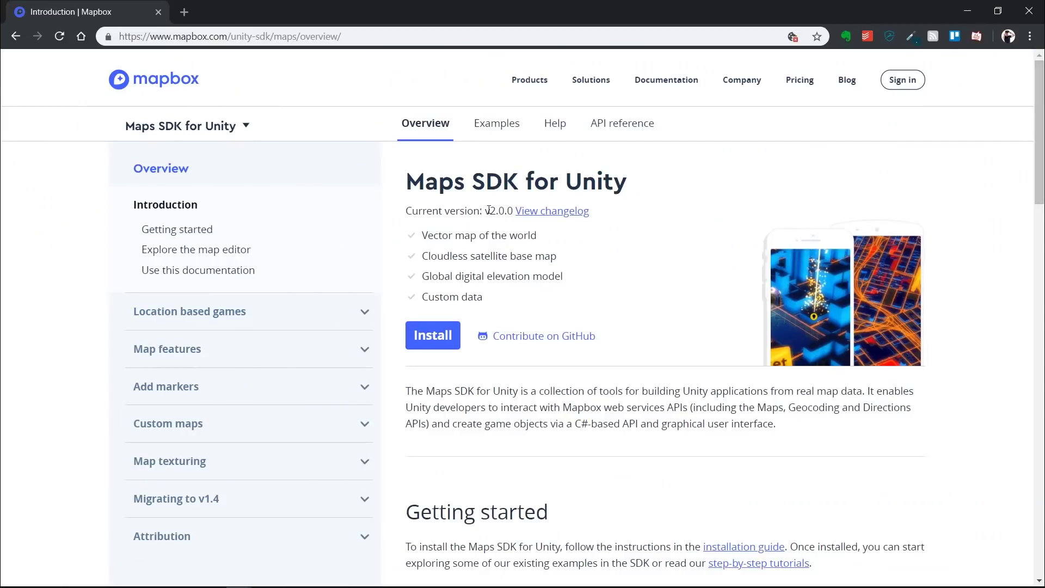
pyautogui.click(435, 341)
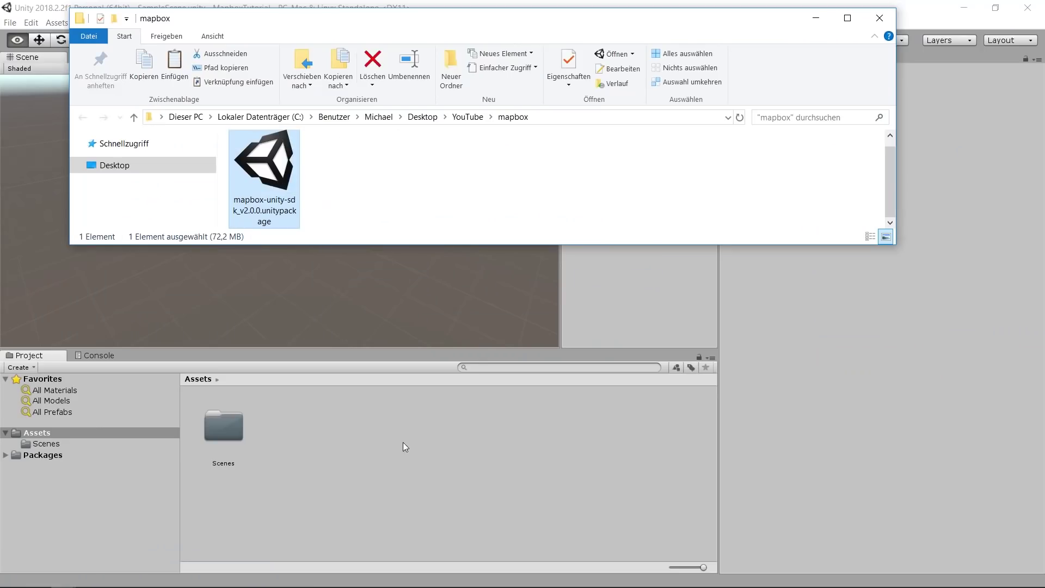
# Switch the project's build platform to Android in Build Settings, then close the window
pyautogui.click(356, 438)
pyautogui.click(10, 23)
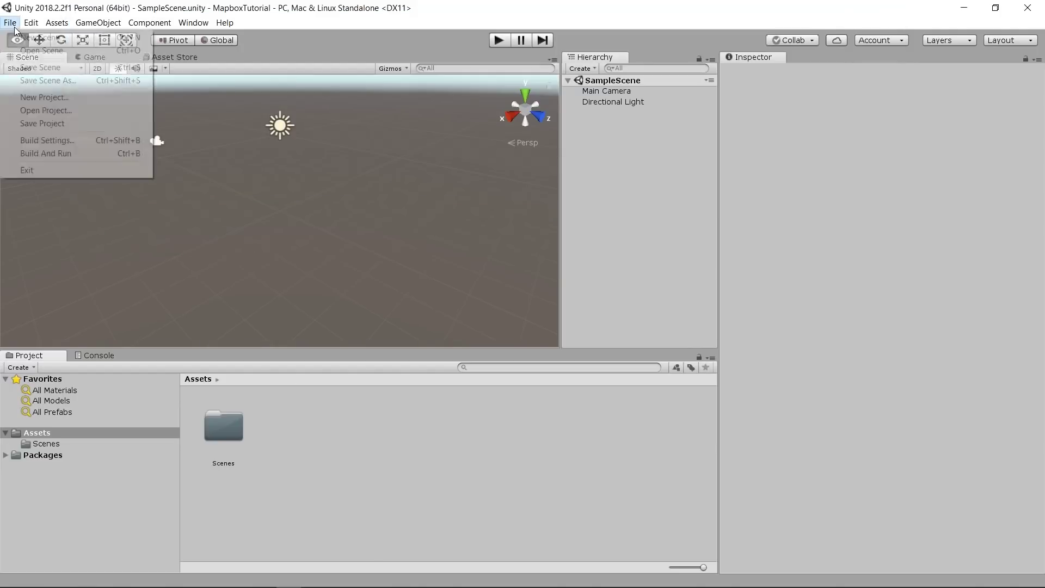
pyautogui.click(47, 141)
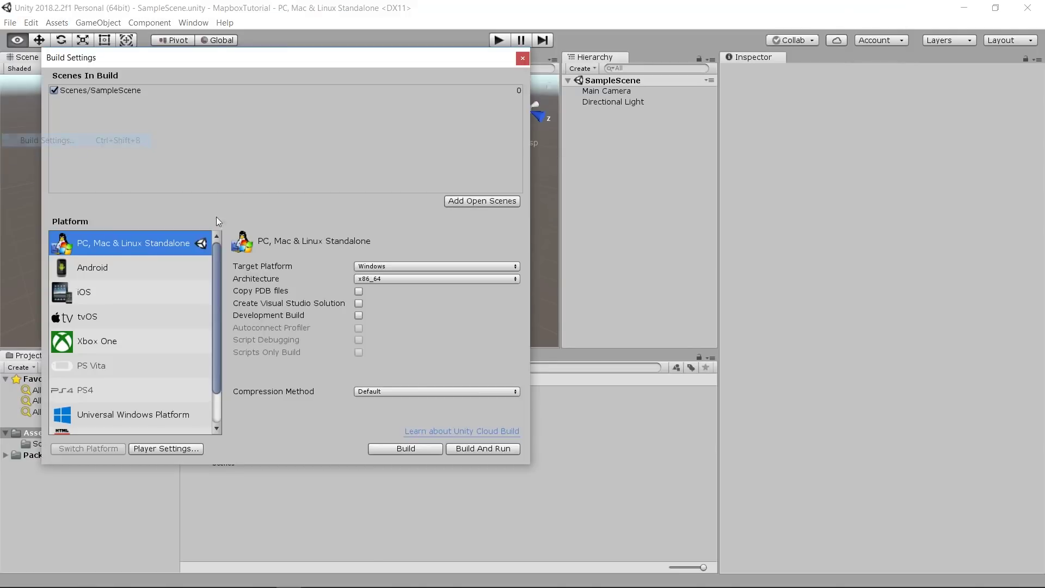
pyautogui.click(103, 268)
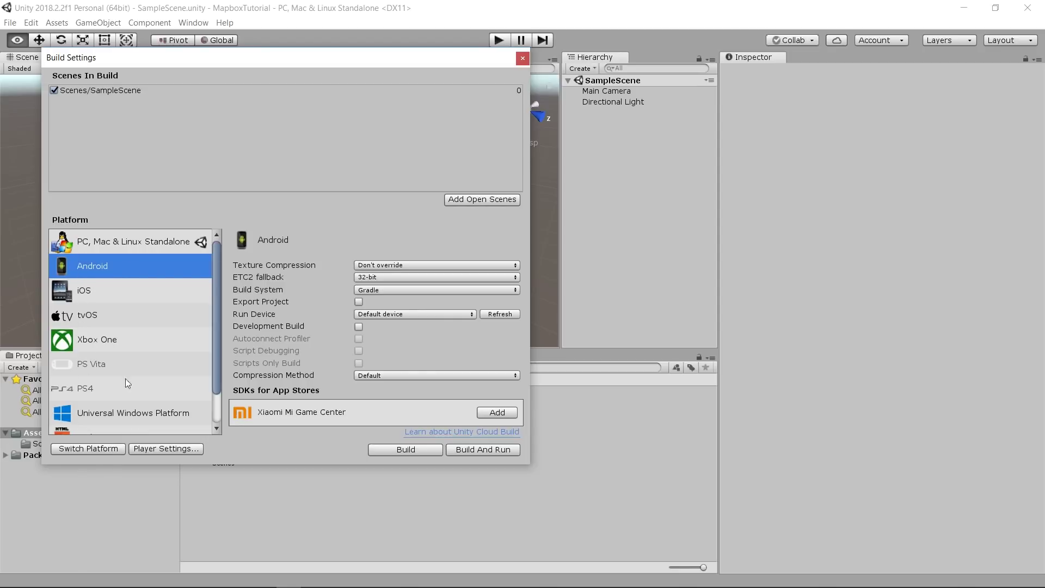
pyautogui.click(86, 447)
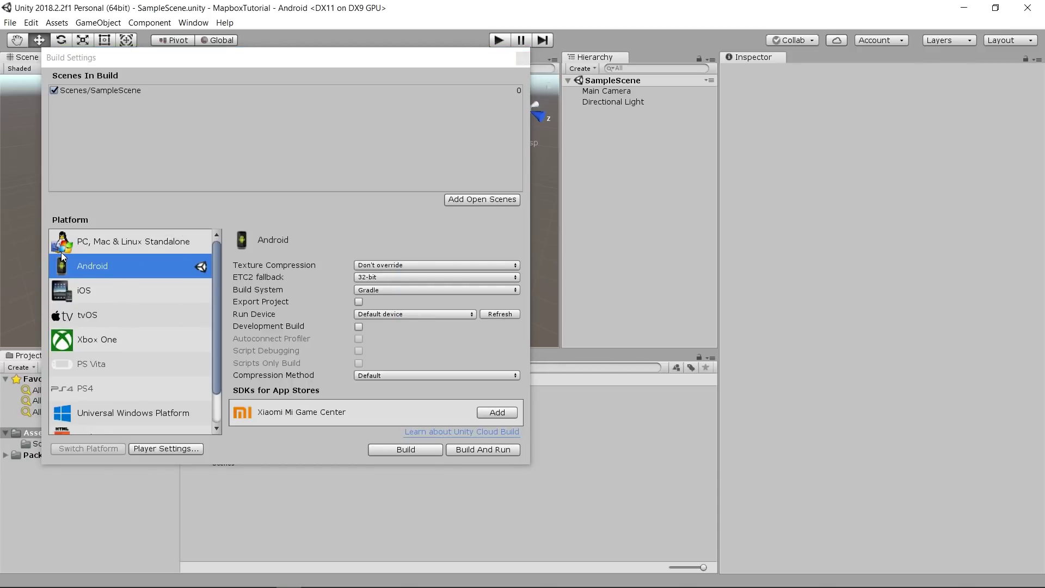
pyautogui.click(522, 58)
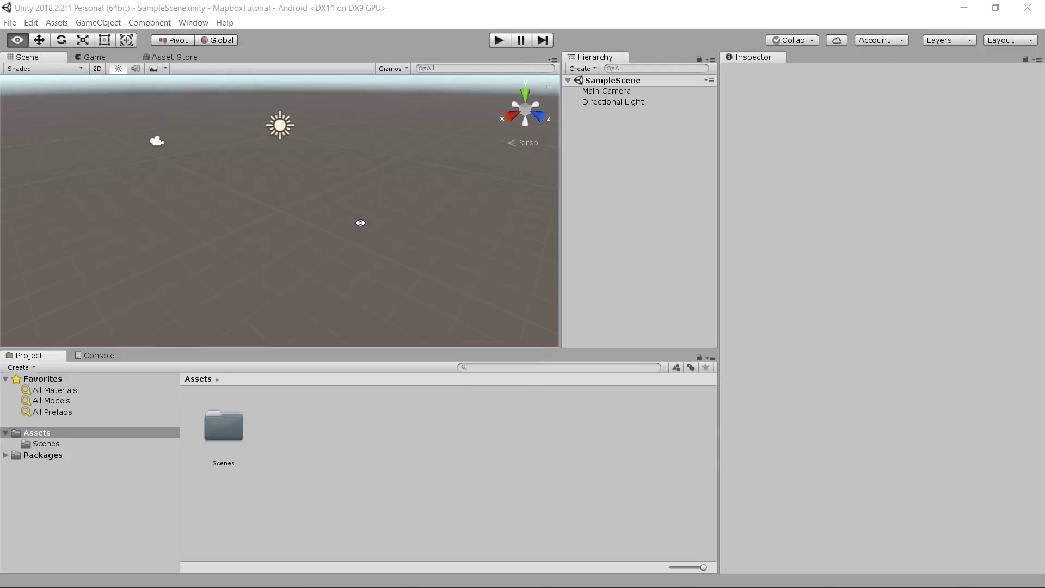
# Import all files of the Mapbox unitypackage into the project's Assets
pyautogui.hotkey('alt', 'Tab')
pyautogui.moveTo(264, 188); pyautogui.dragTo(53, 437)
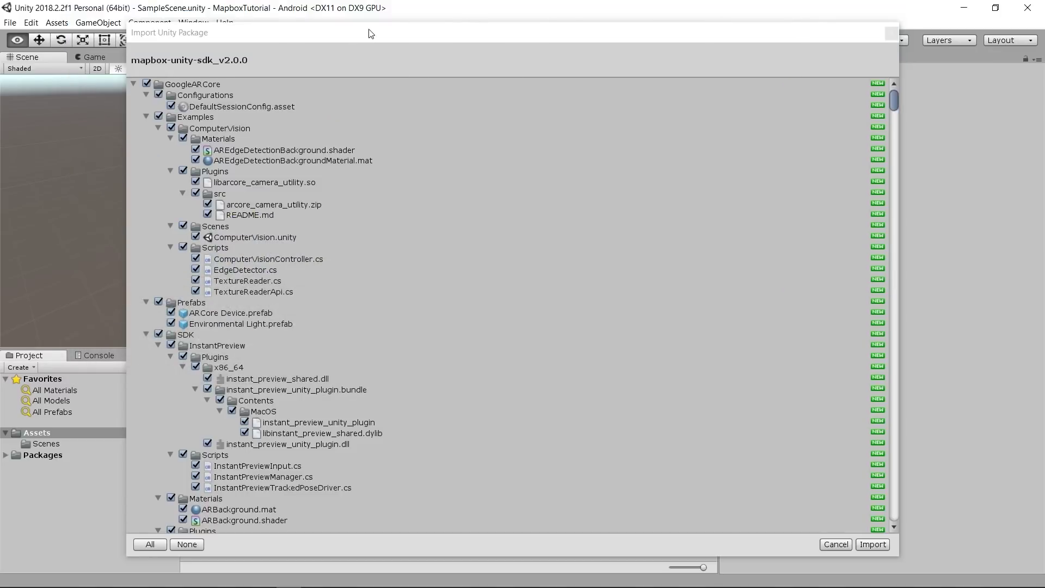
pyautogui.moveTo(369, 33); pyautogui.dragTo(363, 18)
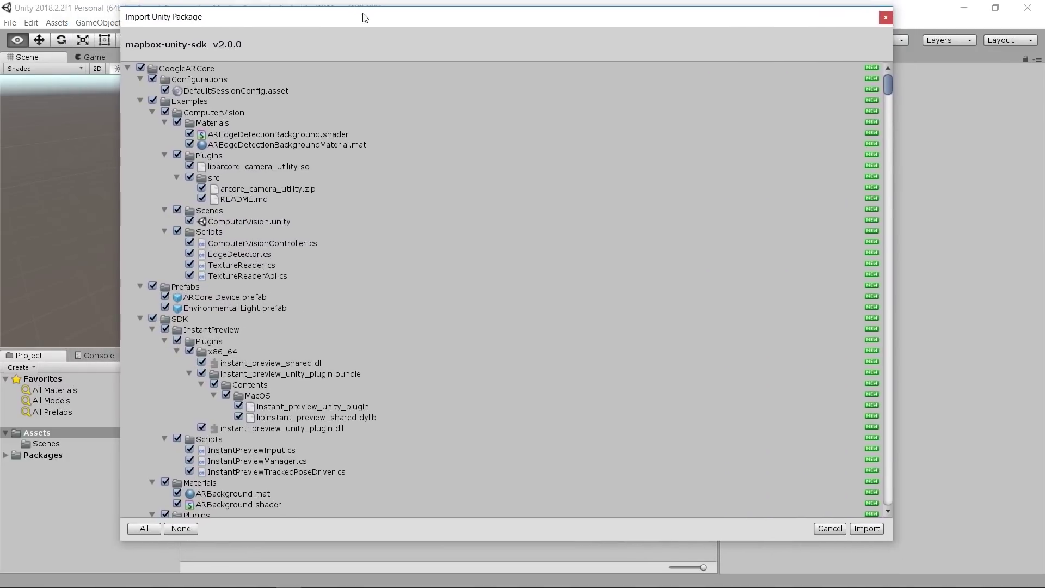
pyautogui.click(854, 526)
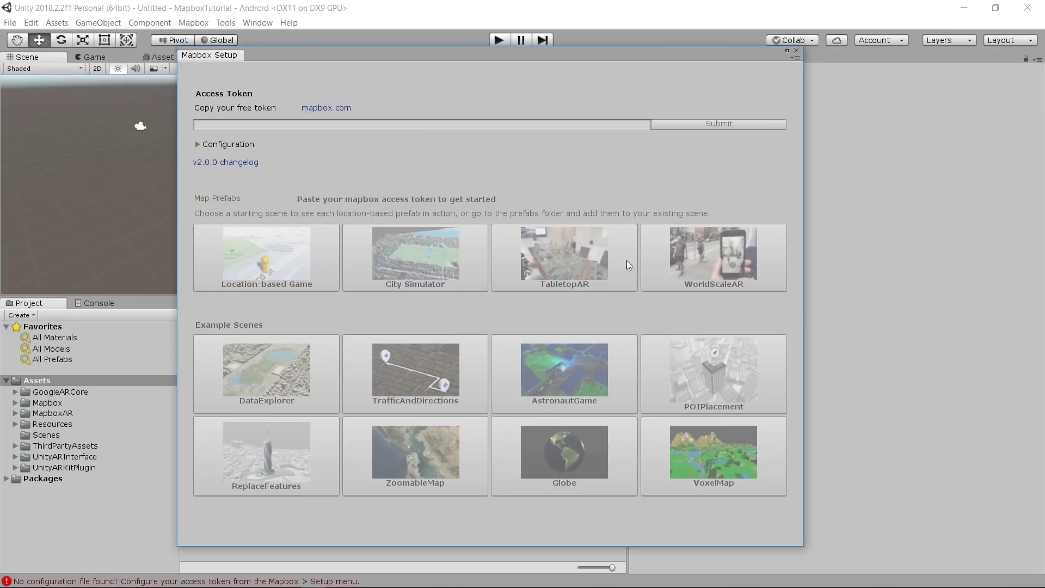
# Reopen Mapbox Setup and follow its mapbox.com link to get an access token
pyautogui.click(797, 51)
pyautogui.click(193, 22)
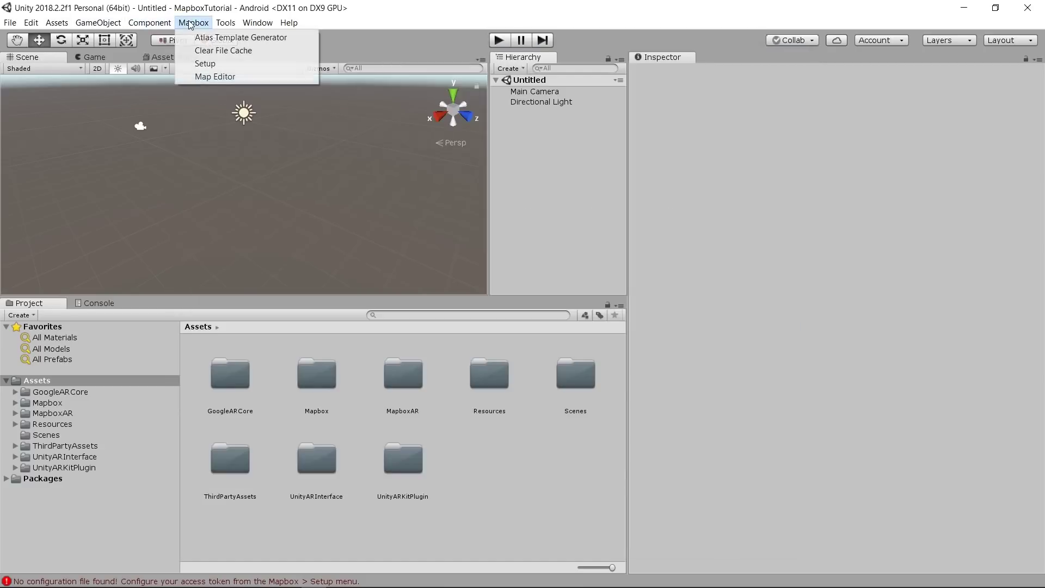
pyautogui.click(233, 64)
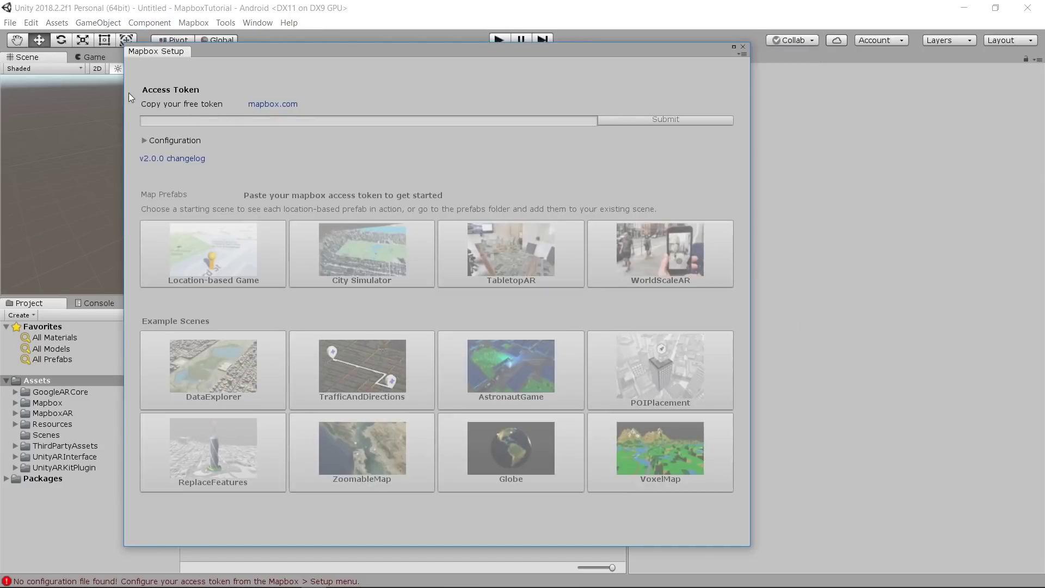
pyautogui.click(272, 104)
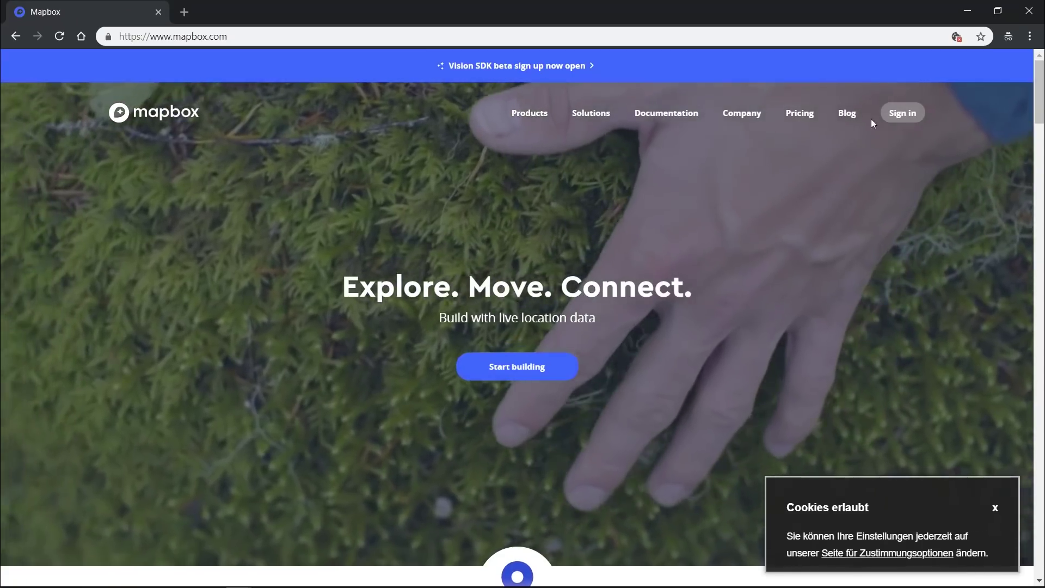
# Visit the Mapbox sign-in and sign-up pages, then minimize Firefox to return to Unity
pyautogui.click(898, 112)
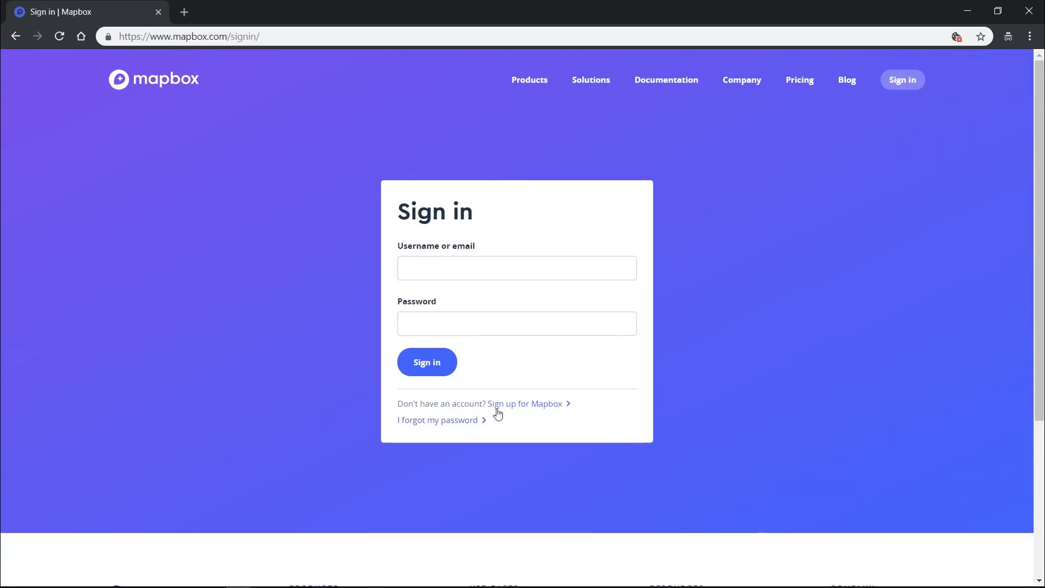
pyautogui.click(531, 405)
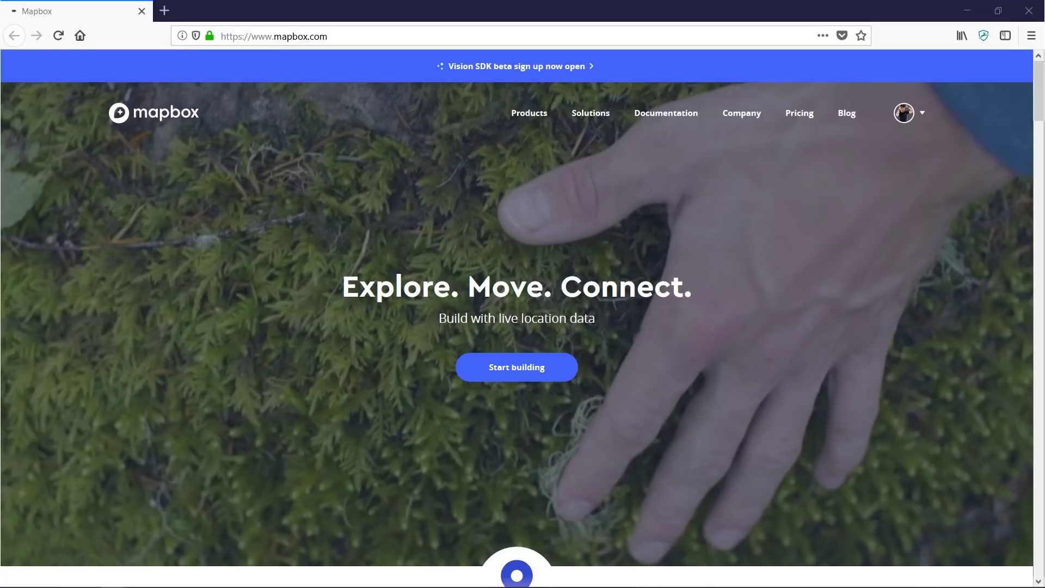
pyautogui.click(967, 7)
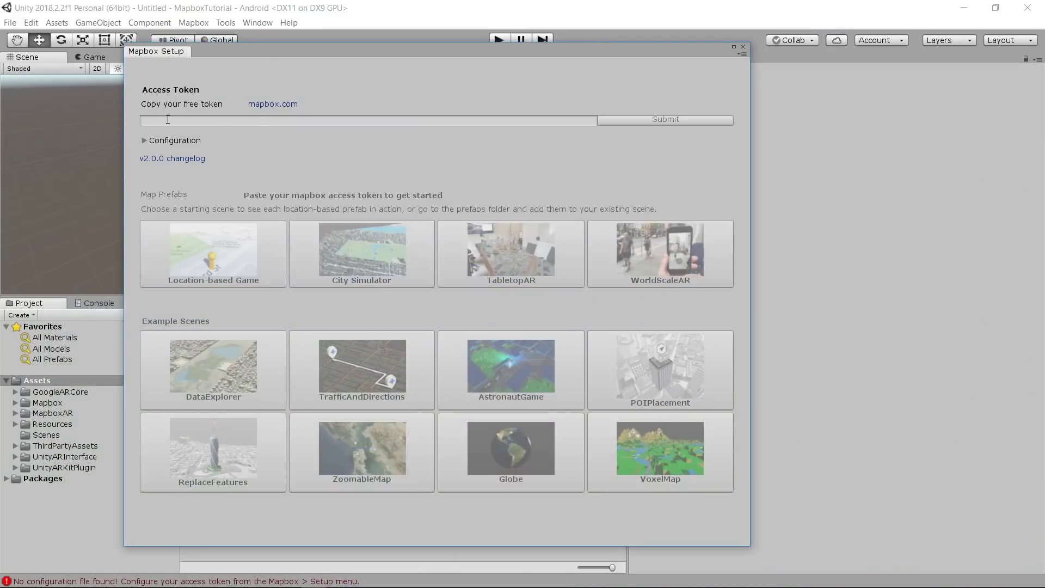
# Paste the Mapbox access token into the Setup field and launch the Location-based Game example
pyautogui.click(186, 117)
pyautogui.hotkey('ctrl', 'v')
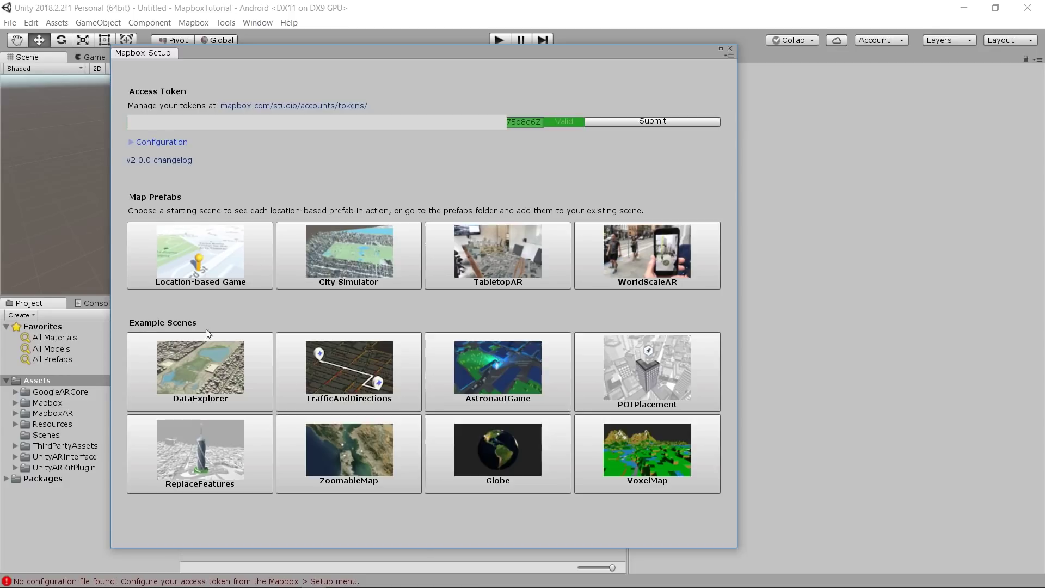
pyautogui.click(267, 263)
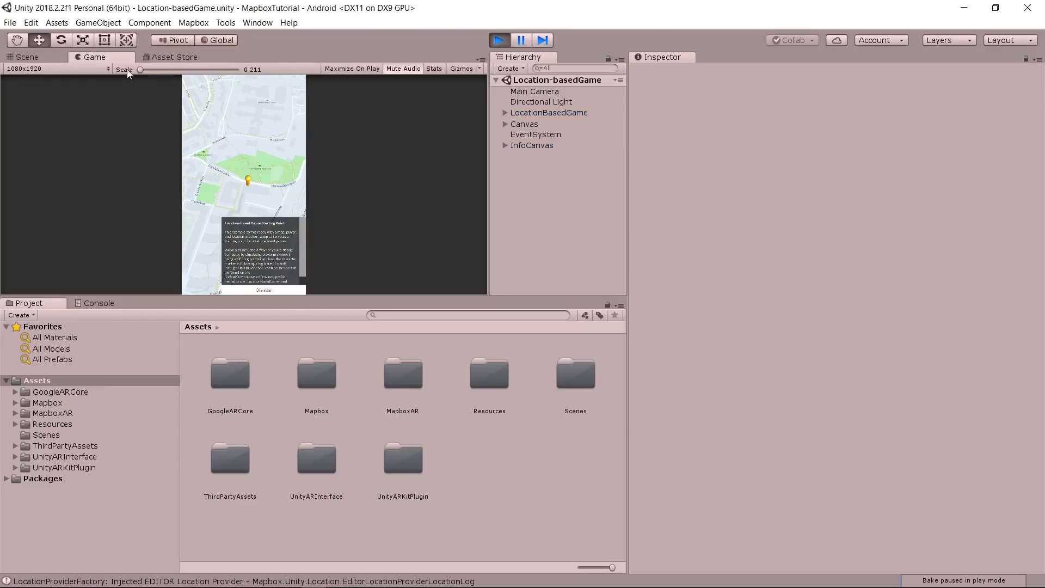
# Resize the Game view to inspect the street map, then exit Play mode
pyautogui.moveTo(140, 70); pyautogui.dragTo(172, 71)
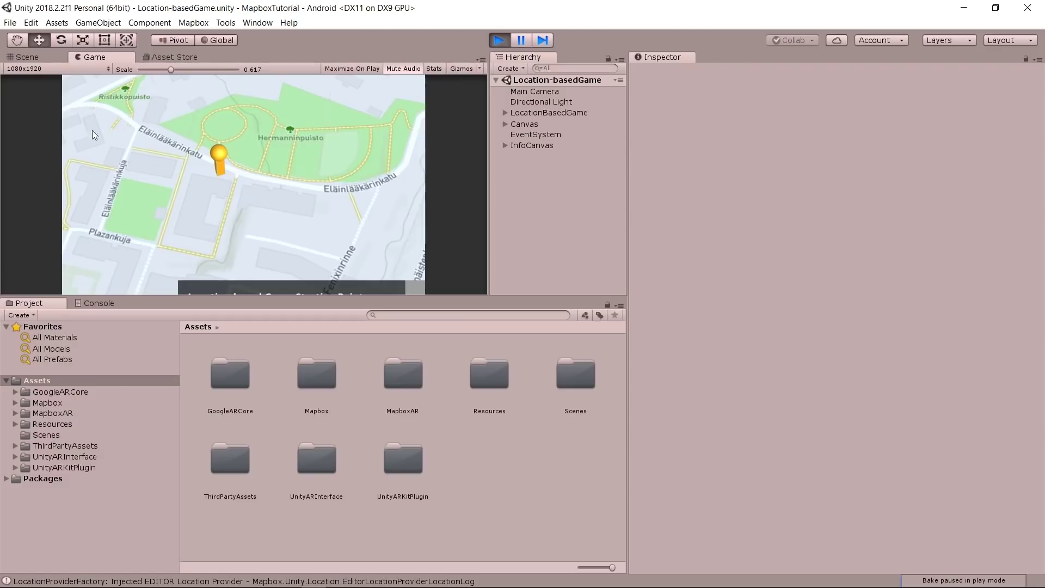
pyautogui.click(168, 70)
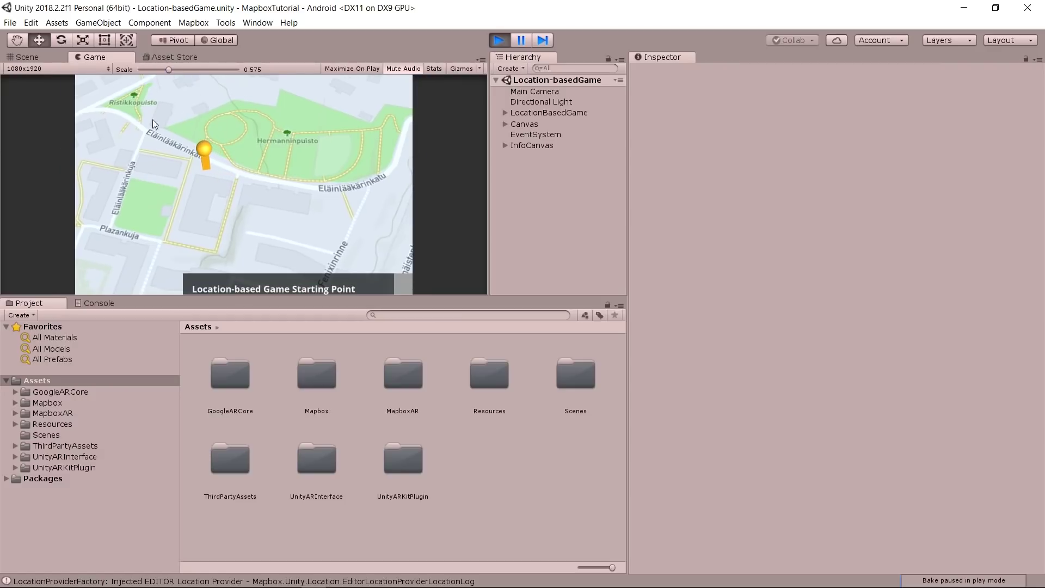
pyautogui.scroll(-3, 186, 111)
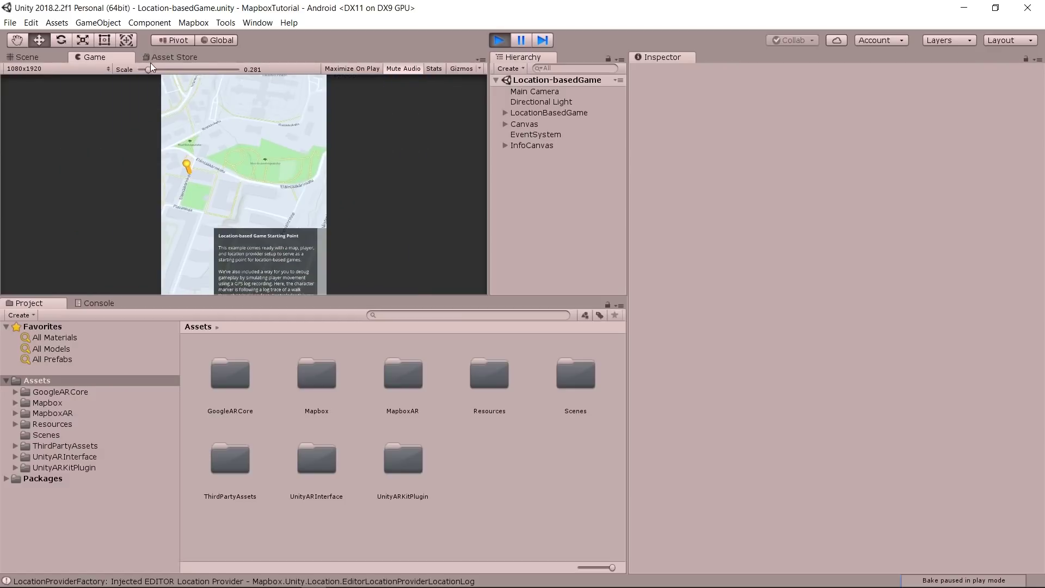
pyautogui.moveTo(149, 68); pyautogui.dragTo(158, 69)
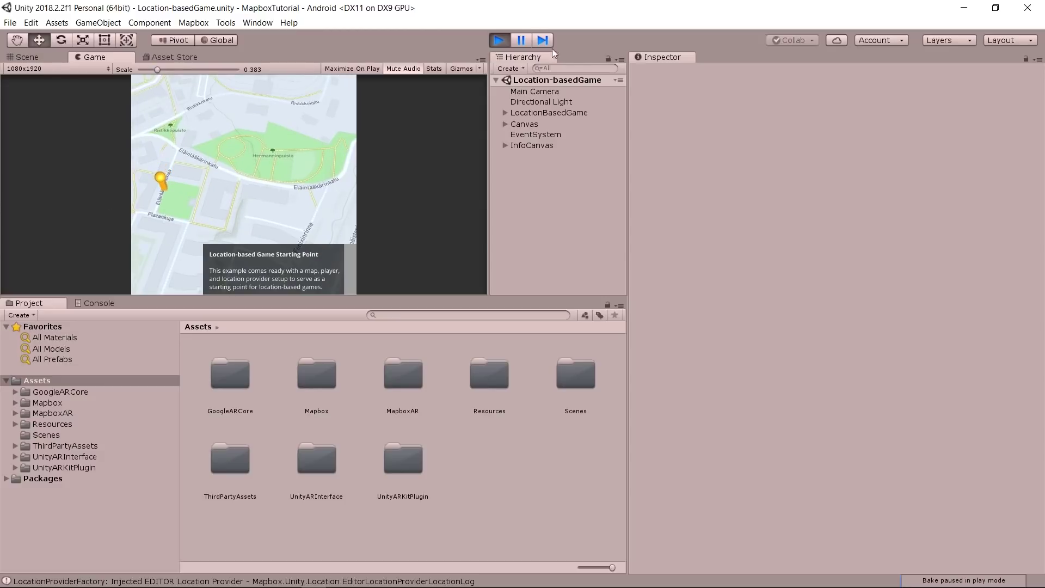
pyautogui.click(505, 41)
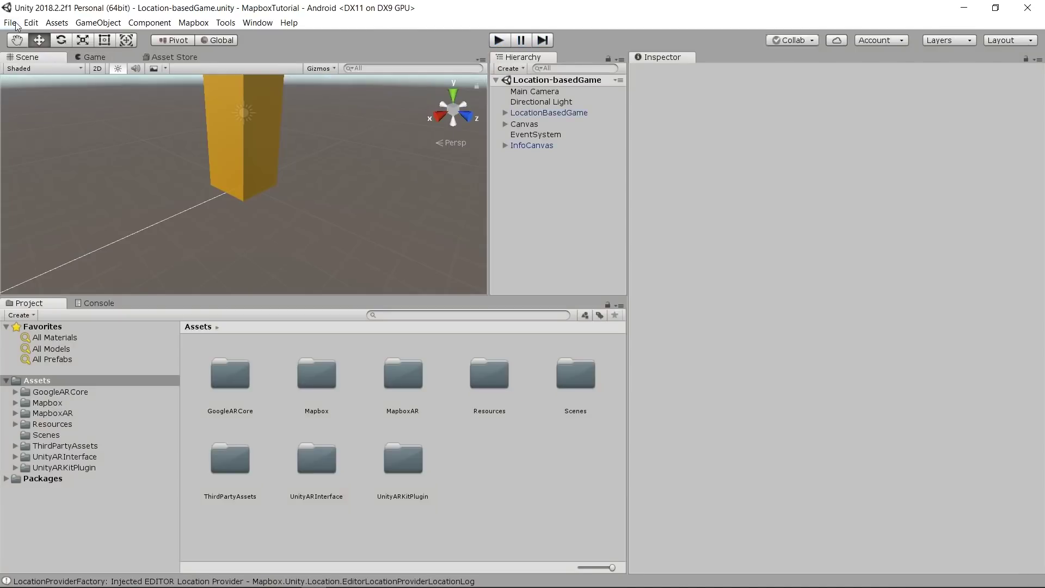
# Add the open Location-basedGame scene to Build Settings and delete SampleScene from the list
pyautogui.click(11, 23)
pyautogui.click(77, 140)
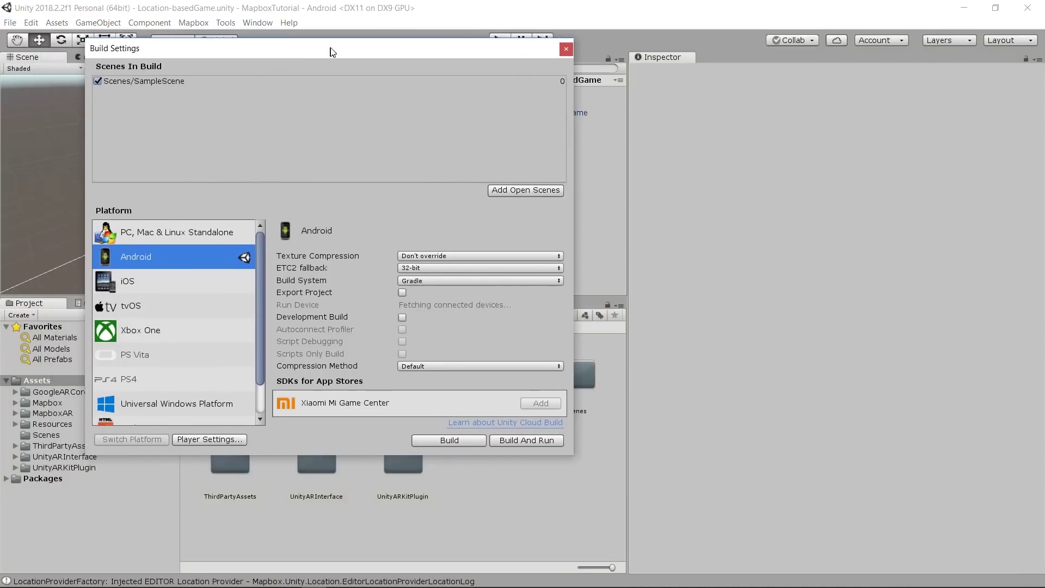
pyautogui.click(510, 188)
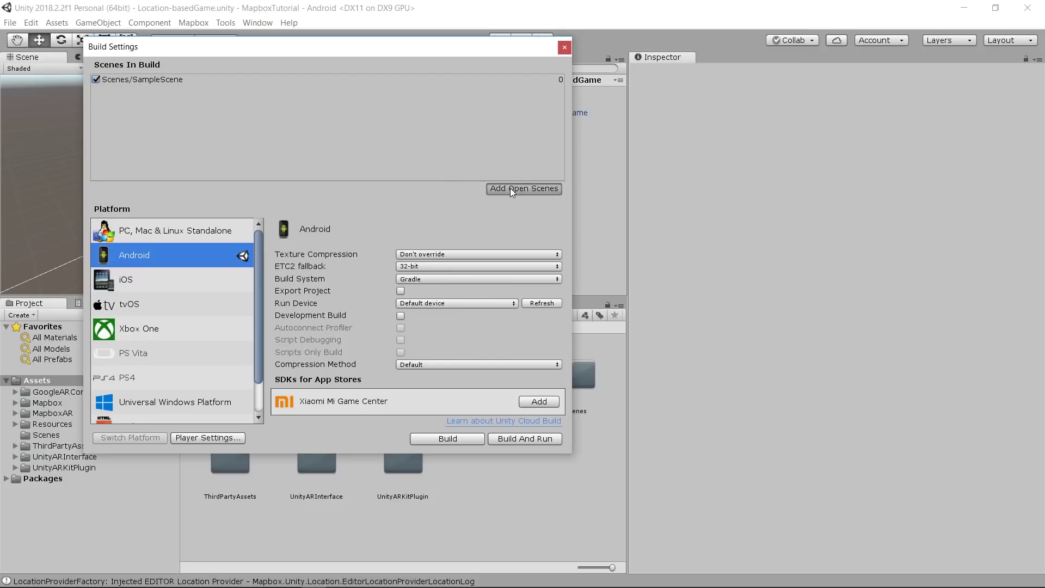
pyautogui.click(297, 80)
pyautogui.press('Delete')
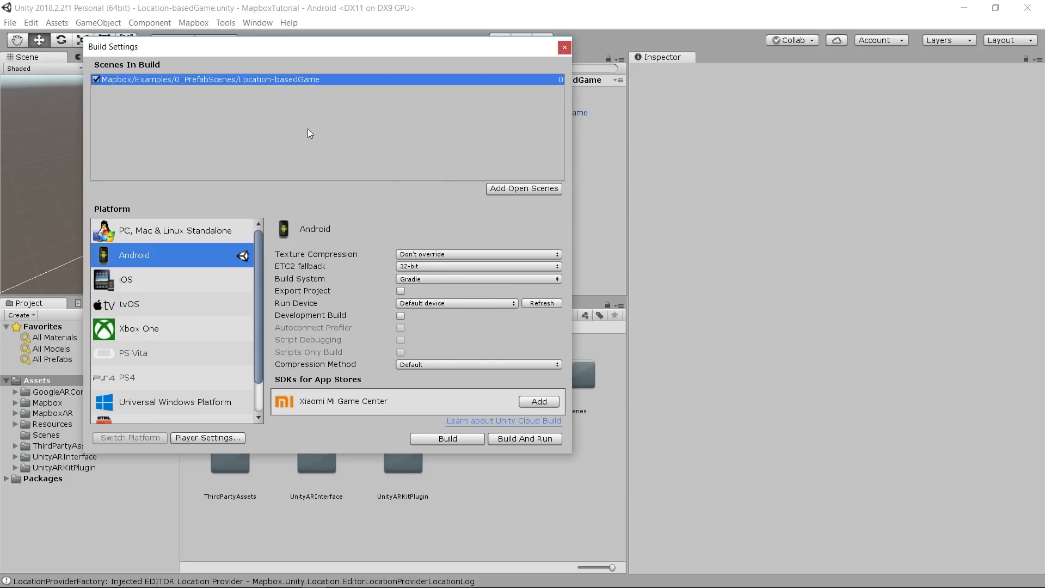
# Remove the re-added SampleScene entry so only Location-basedGame remains as scene 0
pyautogui.moveTo(219, 57)
pyautogui.mouseDown()
pyautogui.moveTo(321, 62)
pyautogui.moveTo(318, 84)
pyautogui.mouseUp()
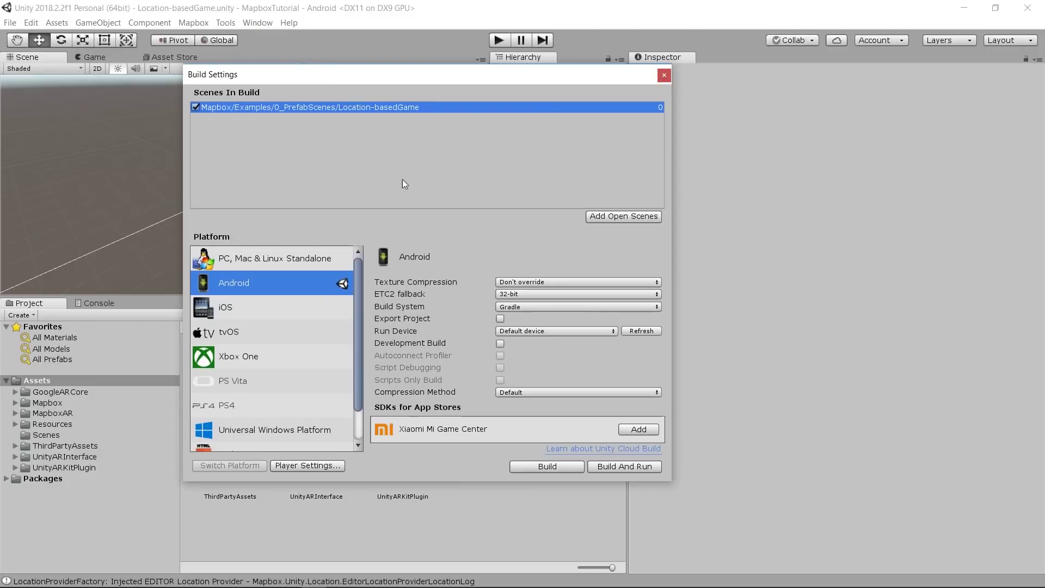
pyautogui.click(78, 436)
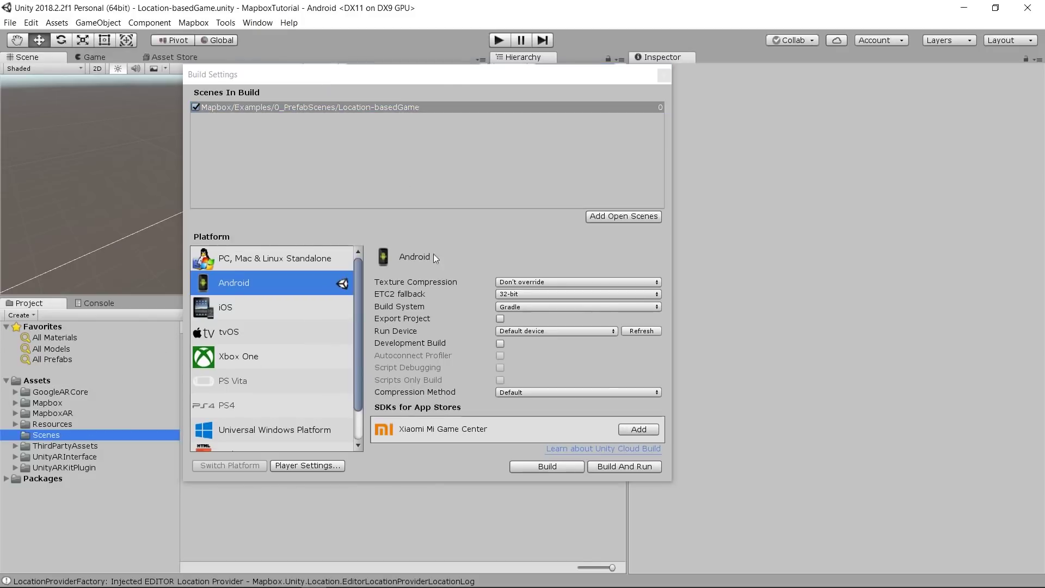
pyautogui.moveTo(433, 74); pyautogui.dragTo(720, 84)
pyautogui.moveTo(223, 376); pyautogui.dragTo(554, 187)
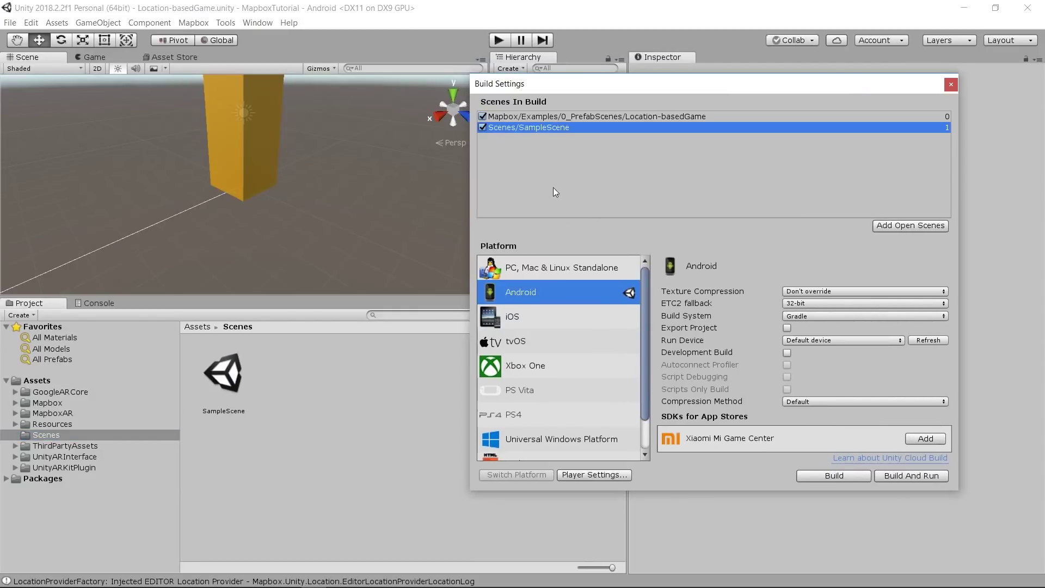
pyautogui.rightClick(538, 129)
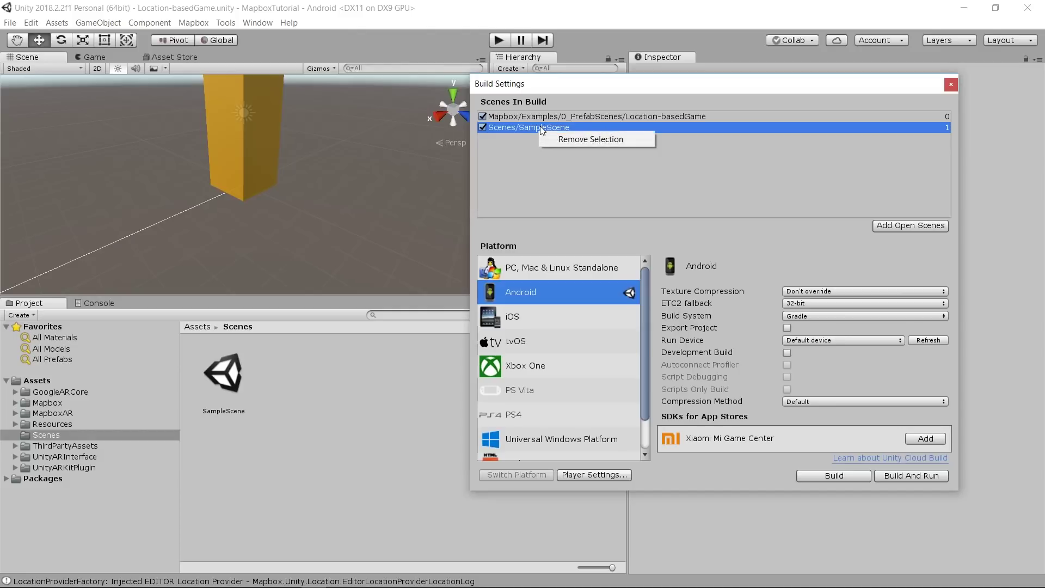
pyautogui.click(566, 139)
pyautogui.moveTo(589, 83); pyautogui.dragTo(265, 60)
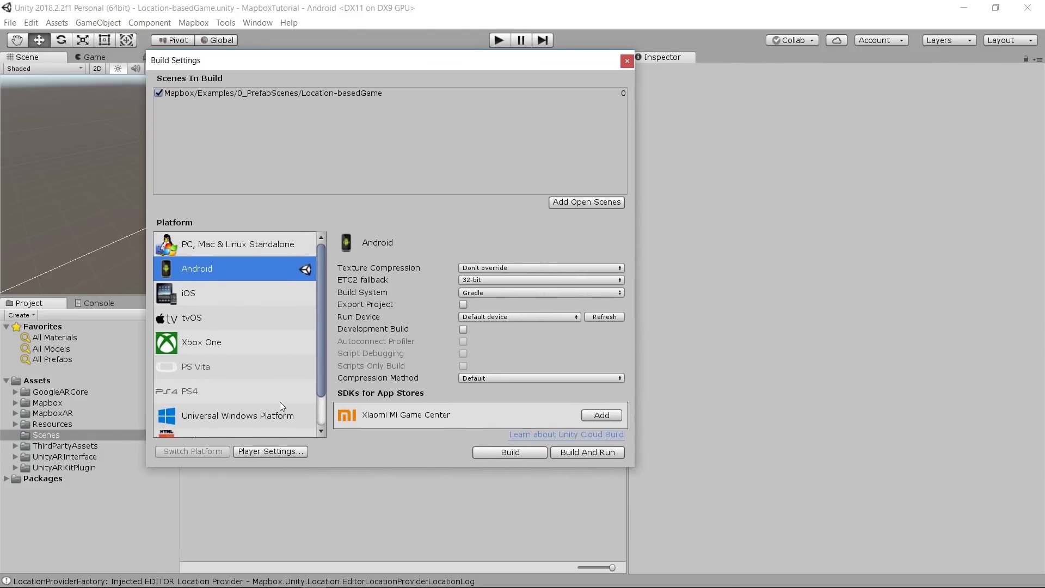
# Set the Android Player Settings company name to nobreakpoints
pyautogui.click(260, 454)
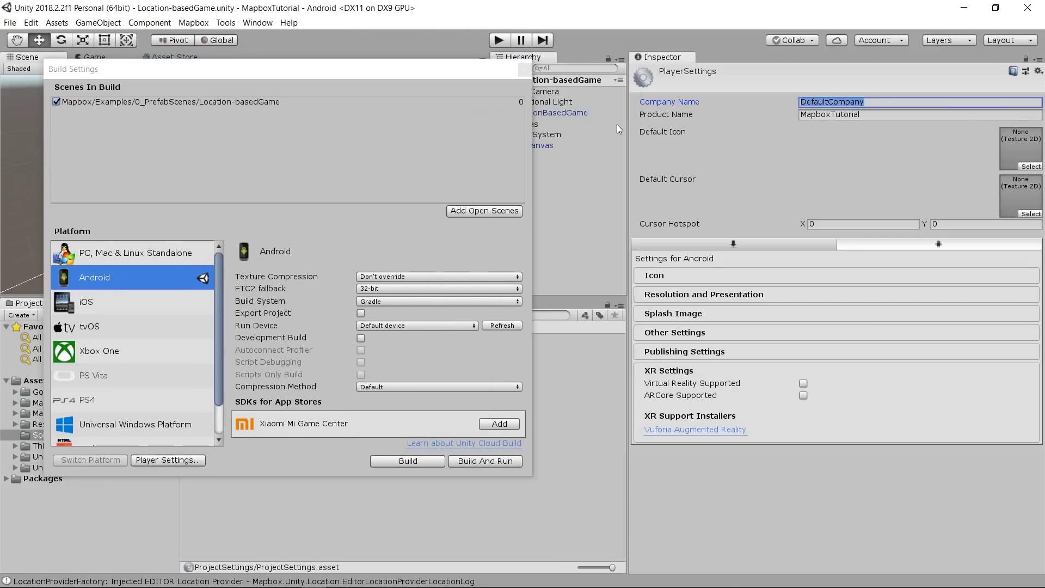
pyautogui.write('nobreakpoints')
pyautogui.press('Tab')
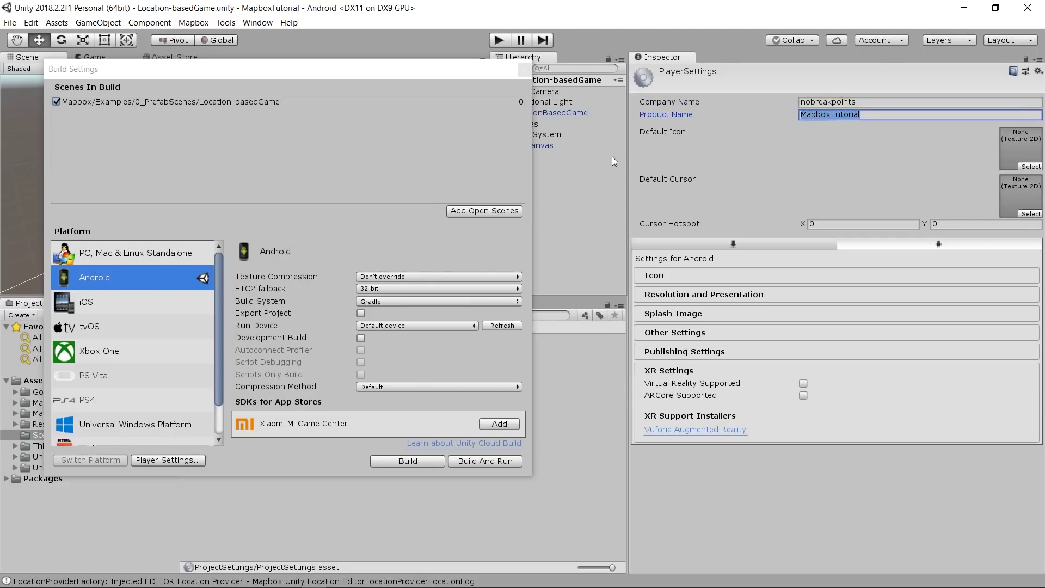
pyautogui.moveTo(628, 156); pyautogui.dragTo(553, 155)
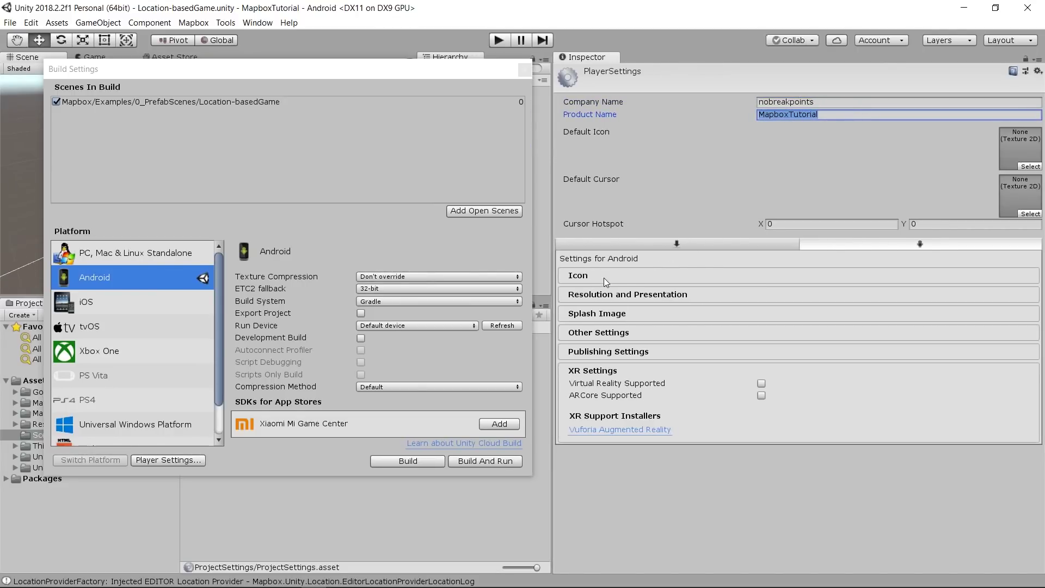
# Set package name com.nobreakpoints.MapboxTest and minimum API level Android 7.0 'Nougat'
pyautogui.click(603, 333)
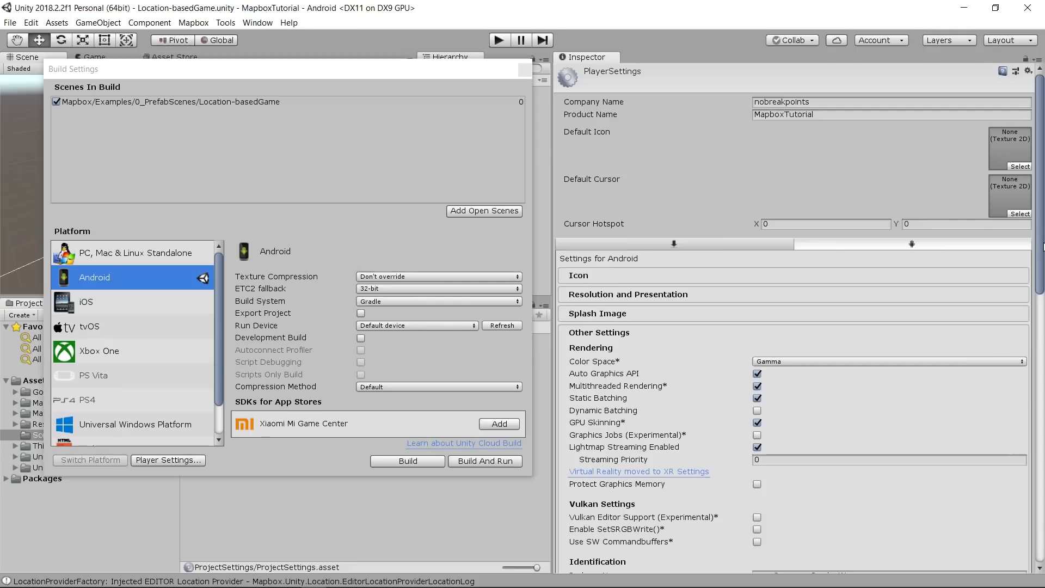
pyautogui.scroll(-10, 1044, 246)
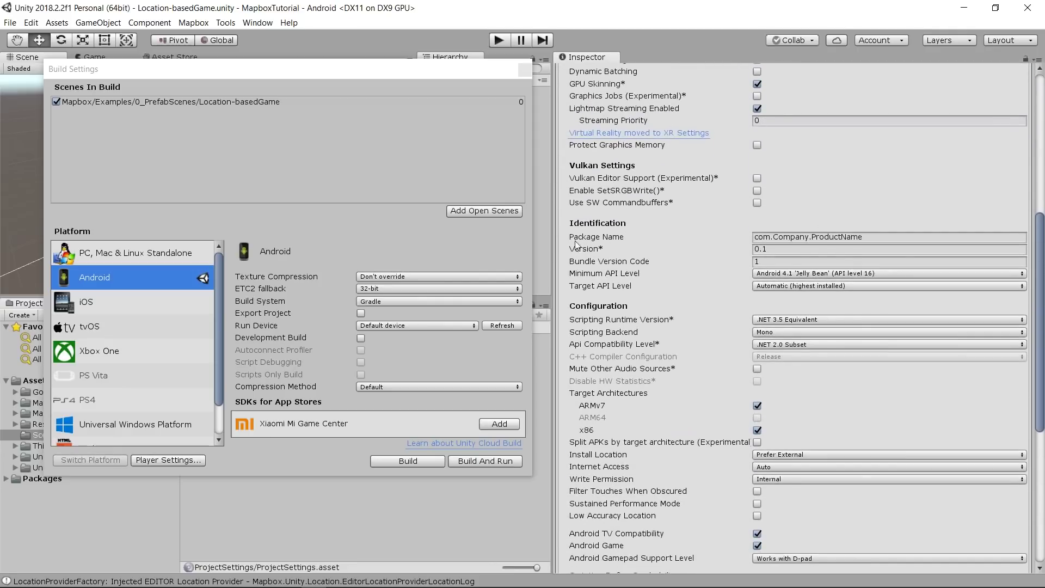
pyautogui.moveTo(862, 238)
pyautogui.mouseDown()
pyautogui.moveTo(770, 242)
pyautogui.moveTo(777, 237)
pyautogui.mouseUp()
pyautogui.press('BackSpace')
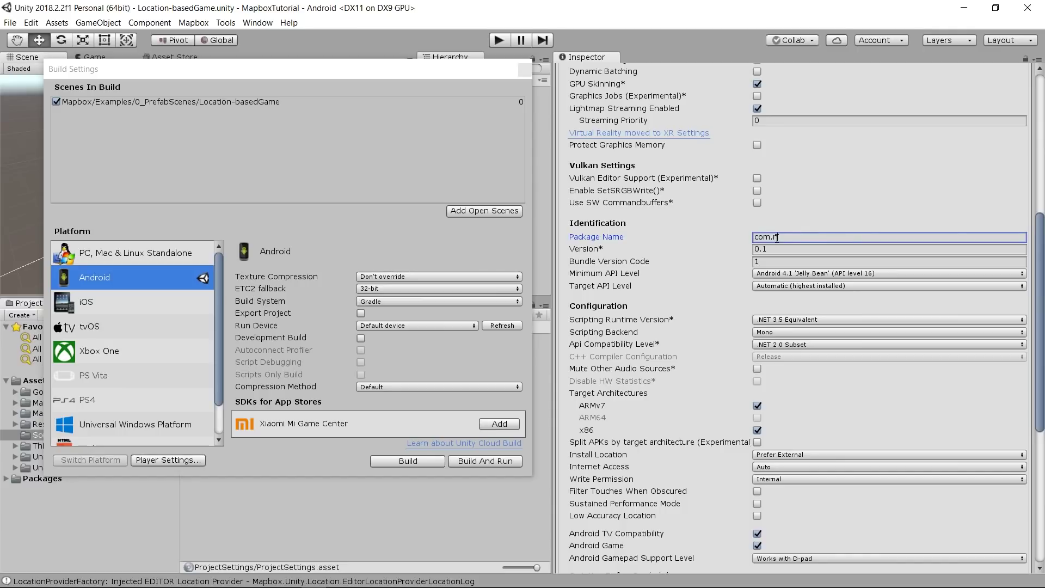
pyautogui.write('kpoints.MapboxTest')
pyautogui.press('Tab')
pyautogui.click(833, 273)
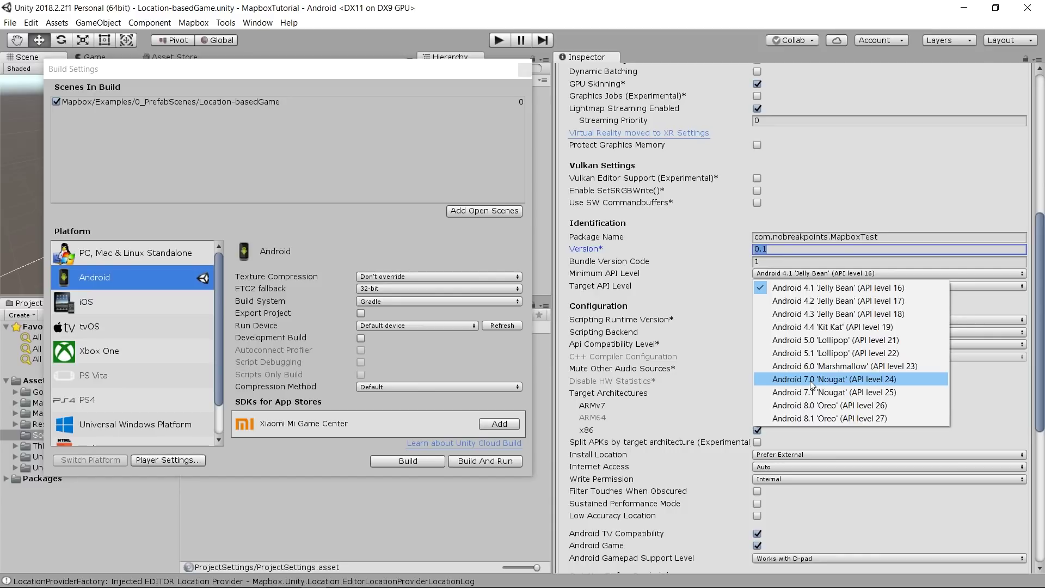
pyautogui.click(812, 380)
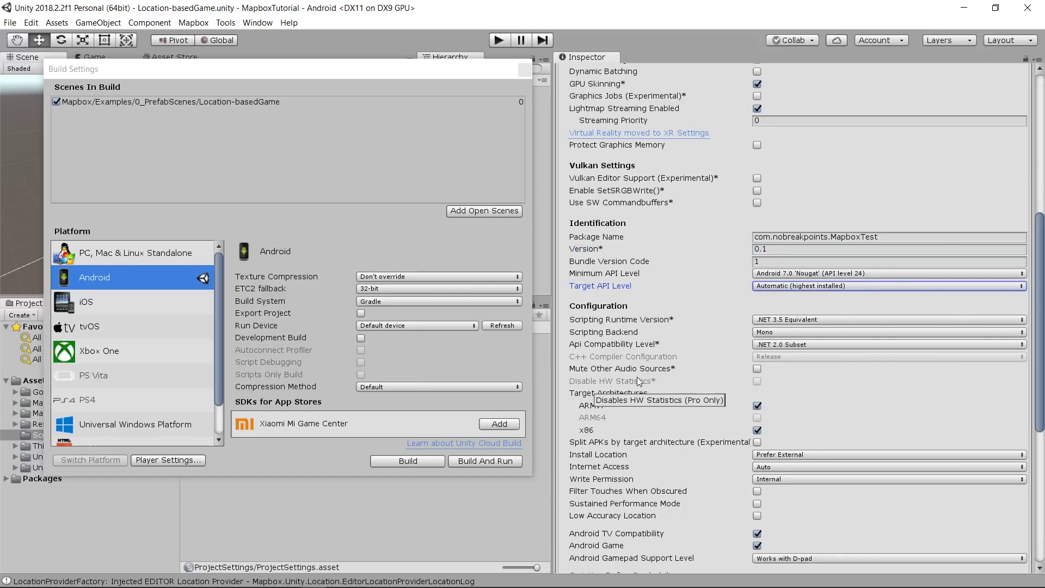
# Enable ARCore Supported under XR Settings, then return to Build Settings
pyautogui.scroll(-3, 638, 378)
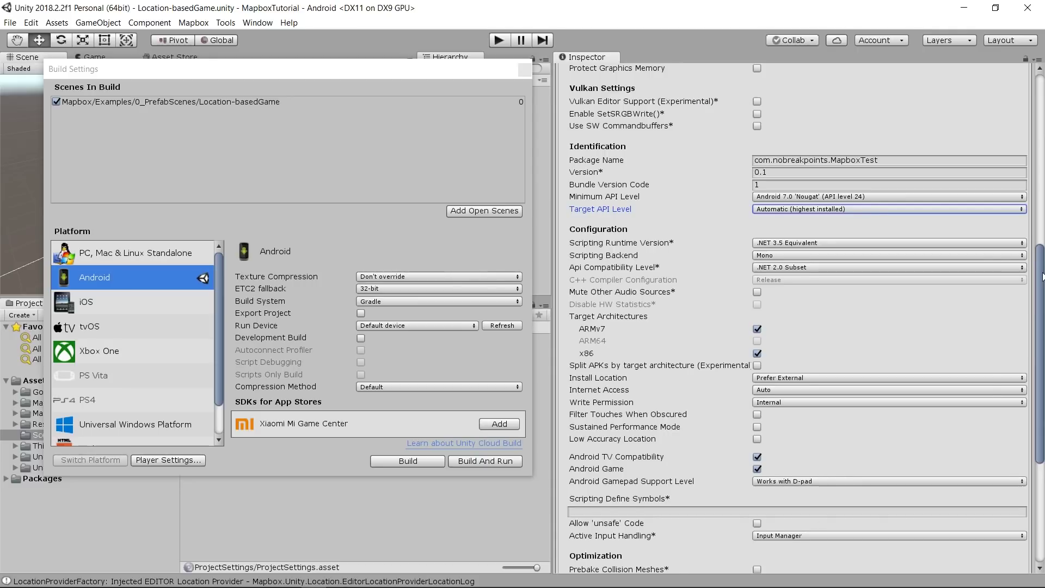
pyautogui.moveTo(1043, 276); pyautogui.dragTo(1042, 374)
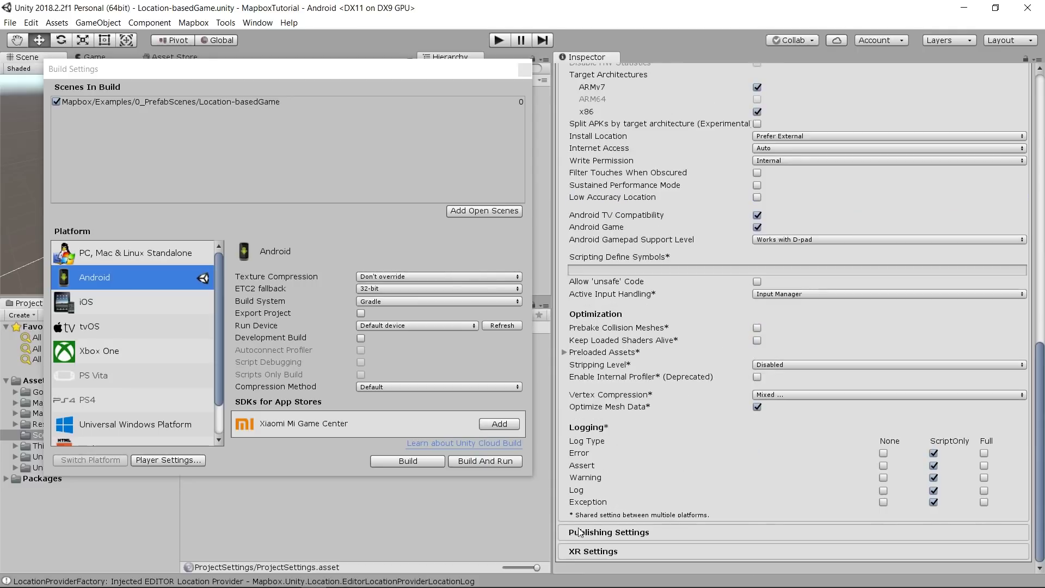
pyautogui.click(597, 552)
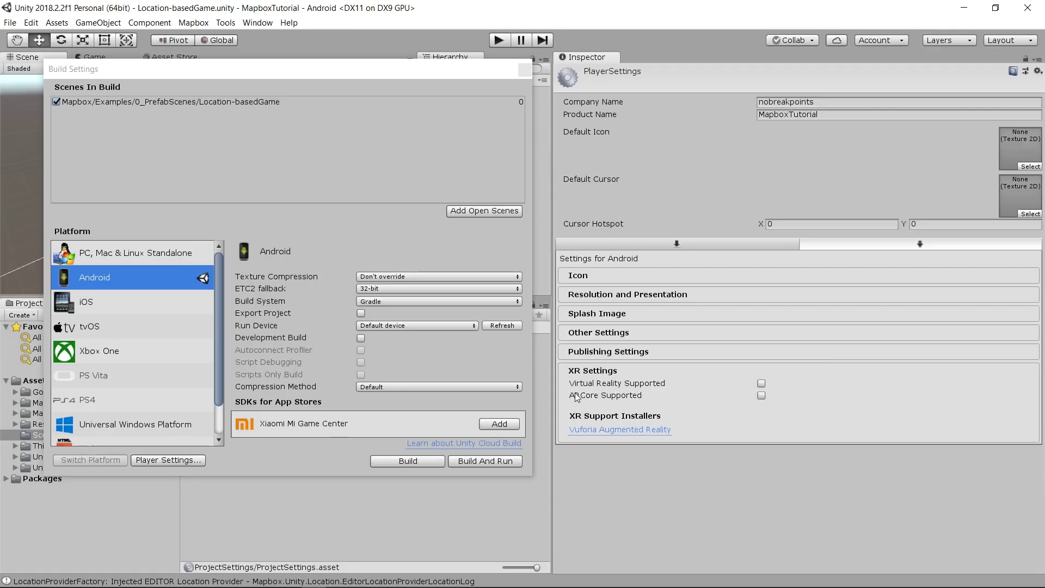
pyautogui.click(762, 396)
pyautogui.click(525, 69)
pyautogui.click(10, 22)
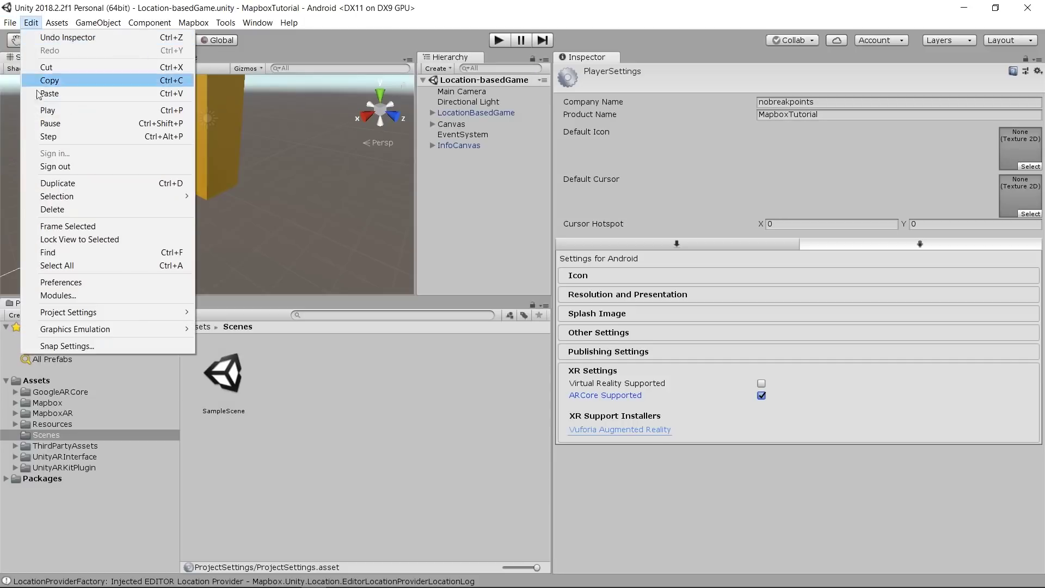
pyautogui.click(47, 140)
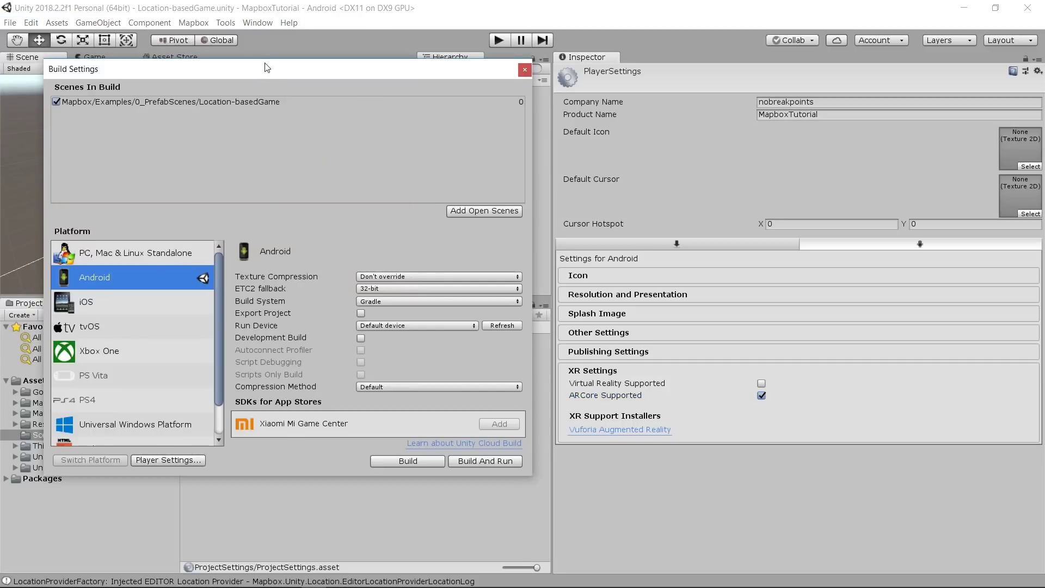
# Build the Android APK into a new 'export' folder inside the MapboxTutorial project
pyautogui.click(527, 429)
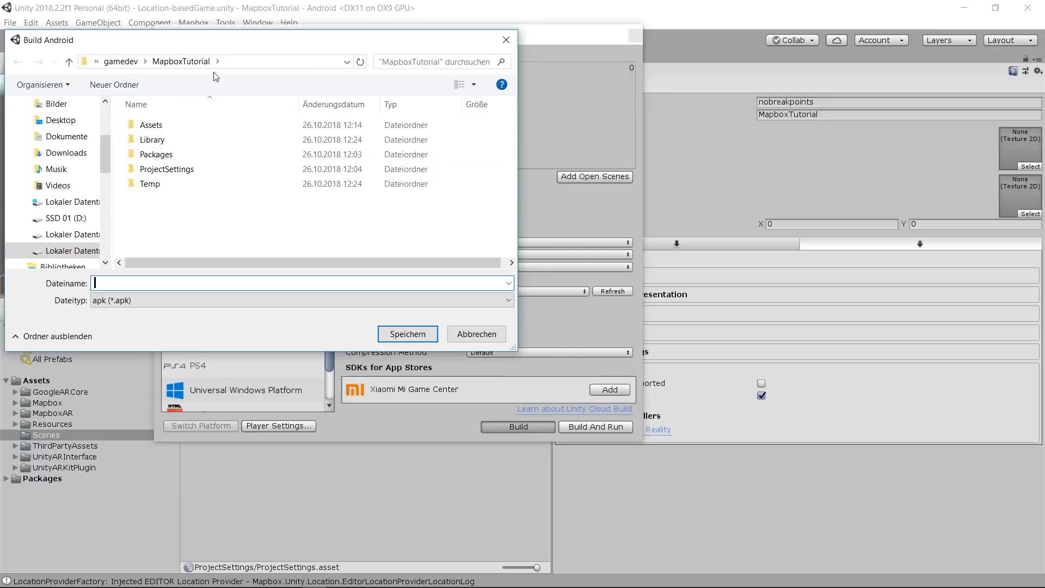
pyautogui.rightClick(205, 228)
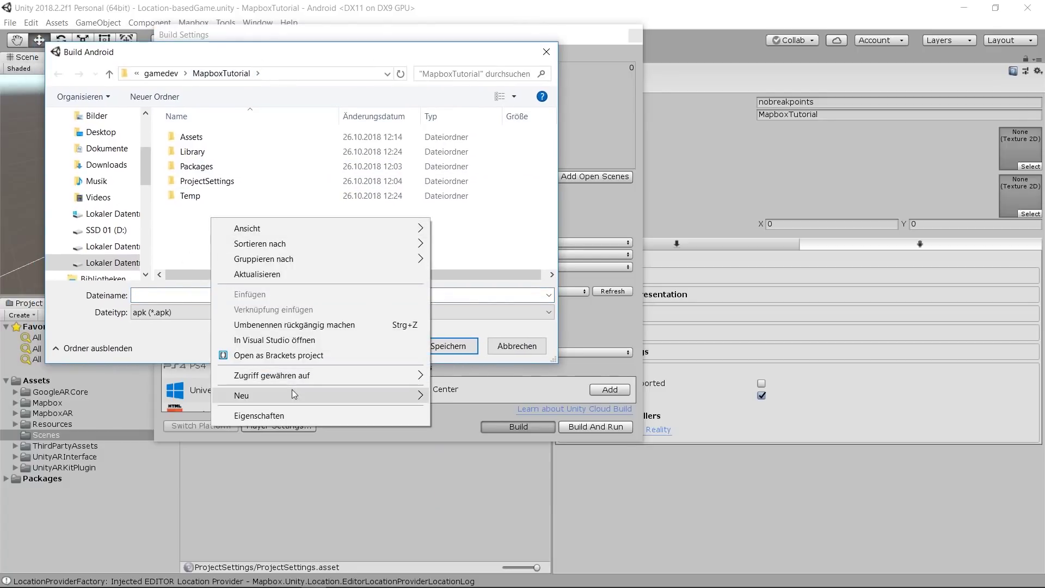
pyautogui.moveTo(292, 393)
pyautogui.click(471, 393)
pyautogui.write('exp')
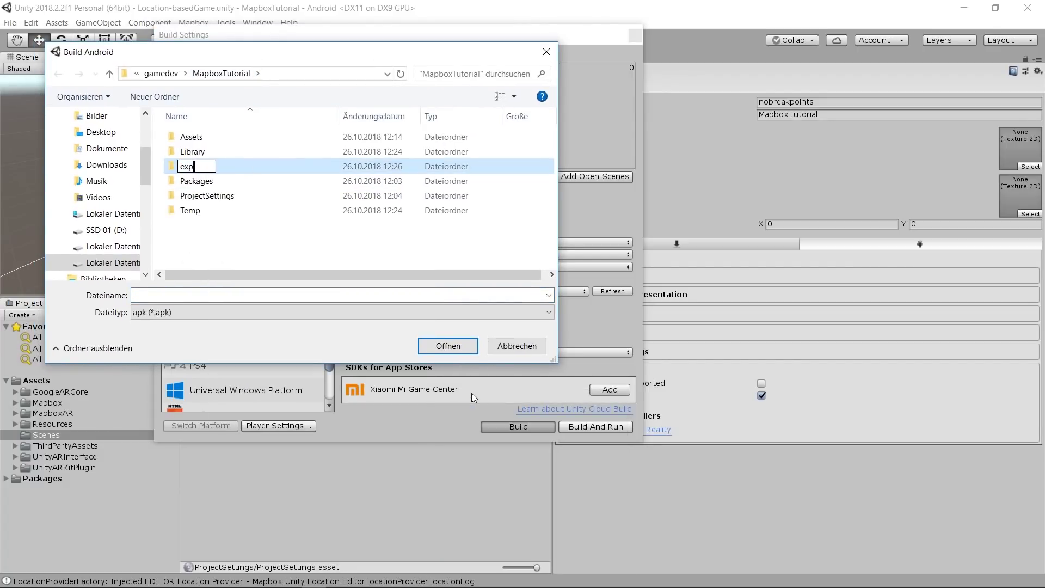
pyautogui.write('ort')
pyautogui.press('Return')
pyautogui.click(212, 298)
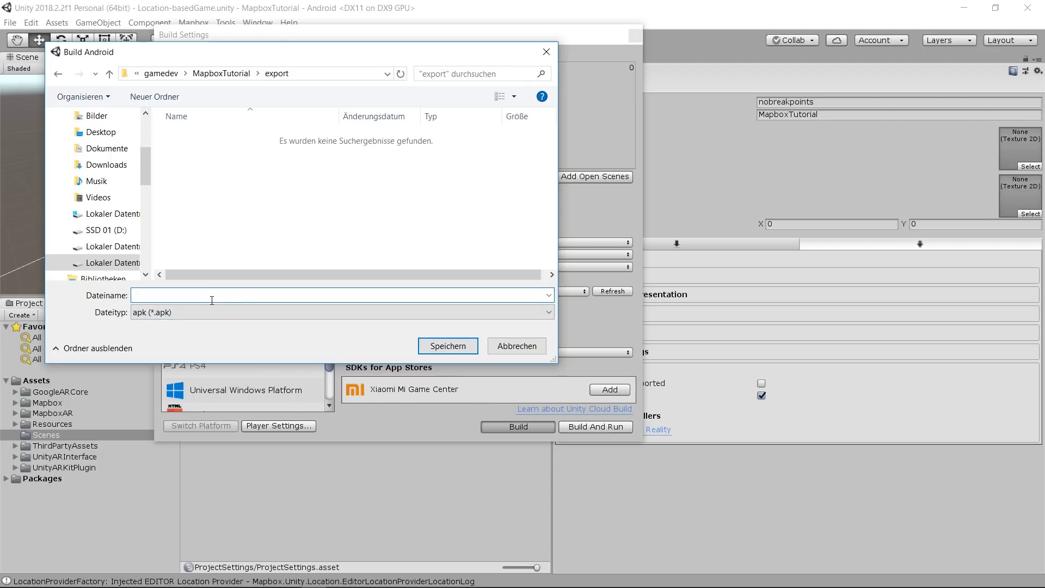
pyautogui.press('Return')
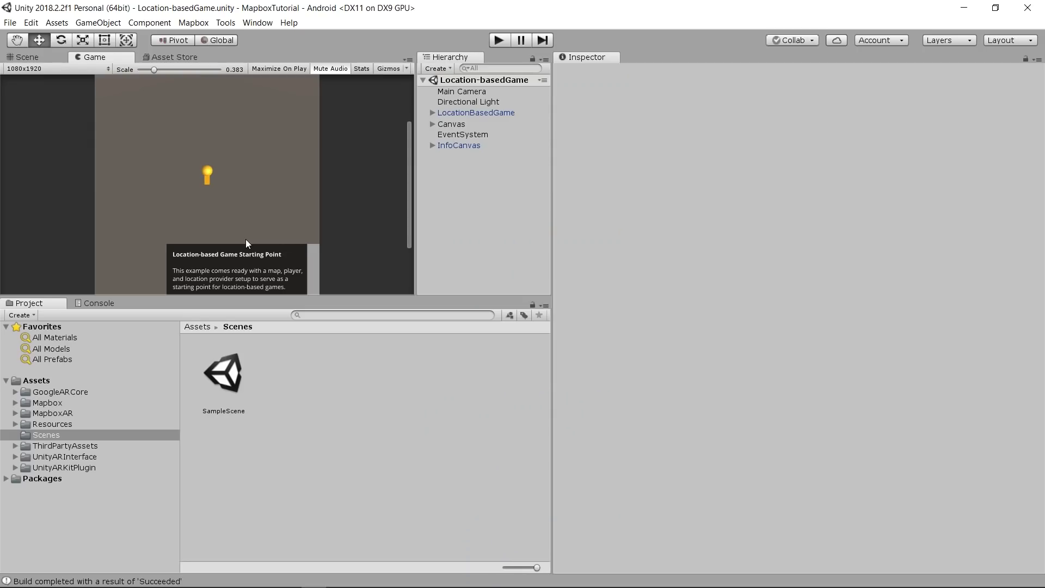
# Load the AstronautGame example, walk the astronaut along the road in Play mode, then stop
pyautogui.click(194, 22)
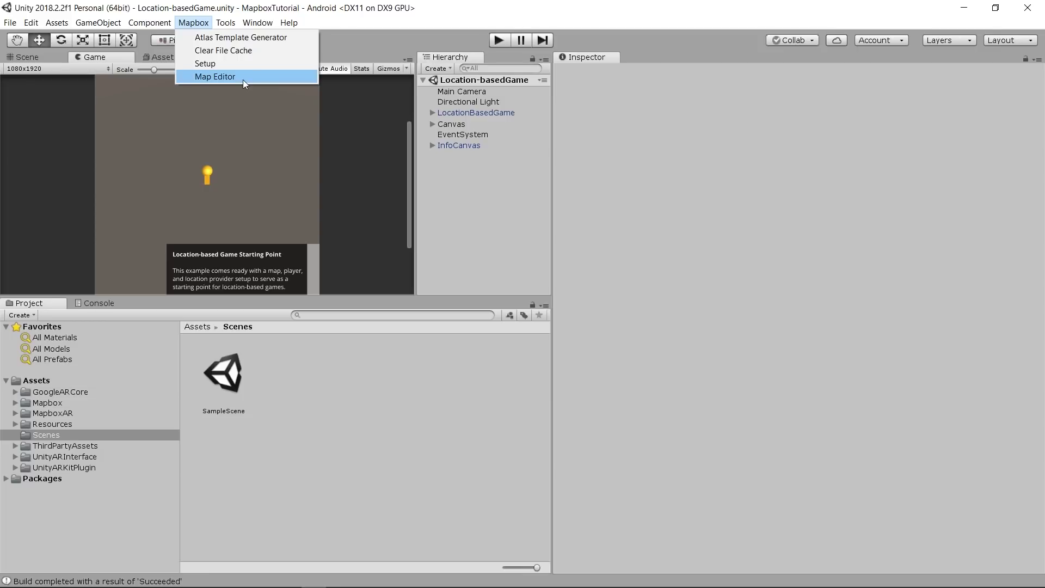
pyautogui.click(243, 79)
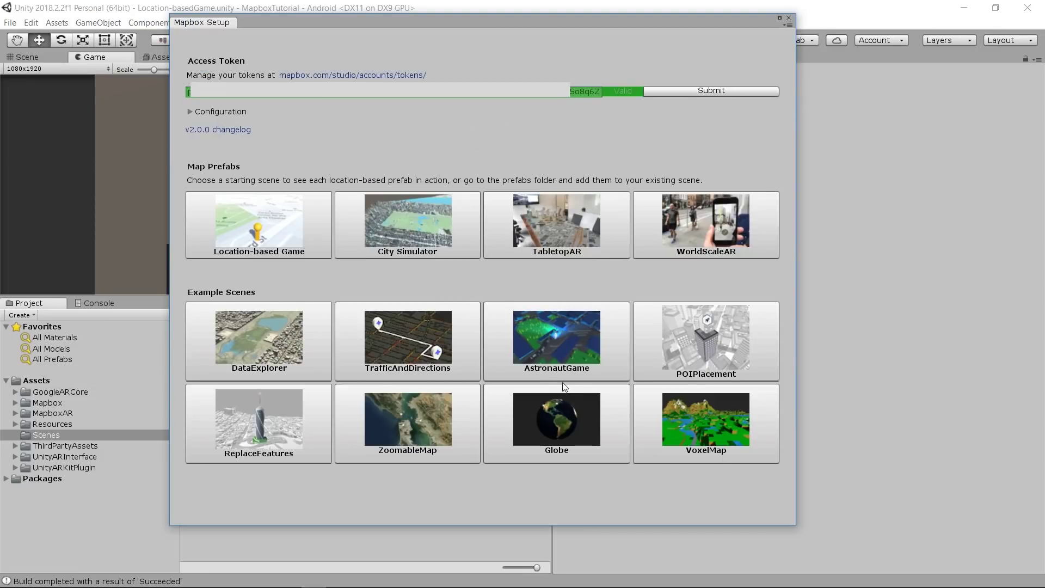
pyautogui.click(562, 343)
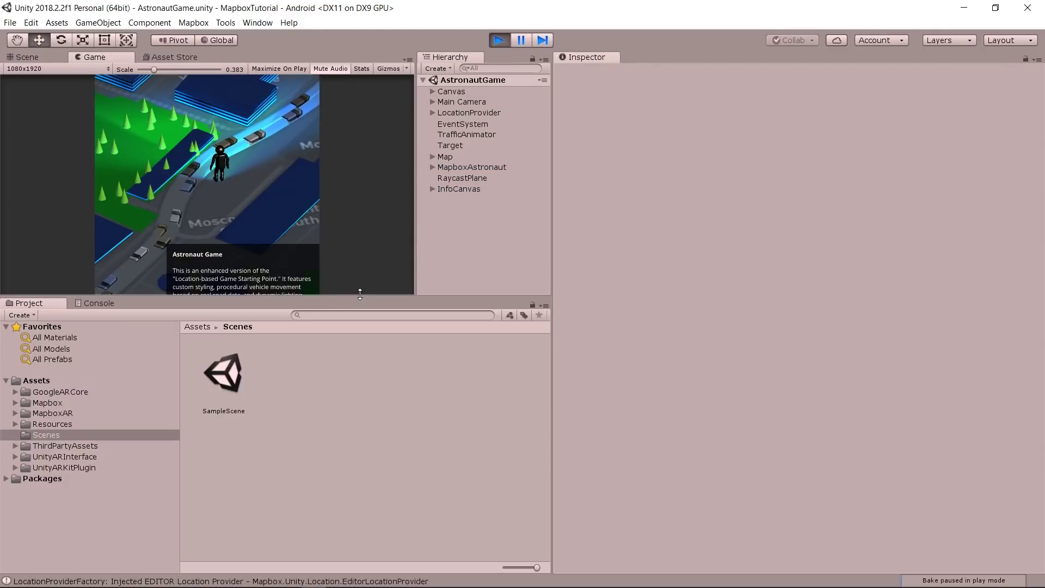
pyautogui.moveTo(360, 294); pyautogui.dragTo(362, 381)
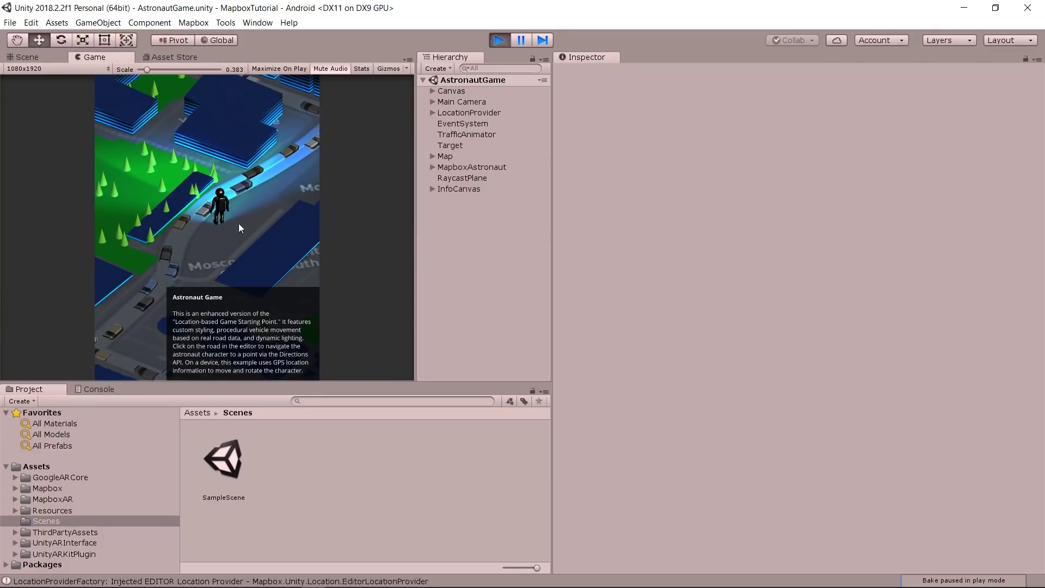
pyautogui.click(300, 142)
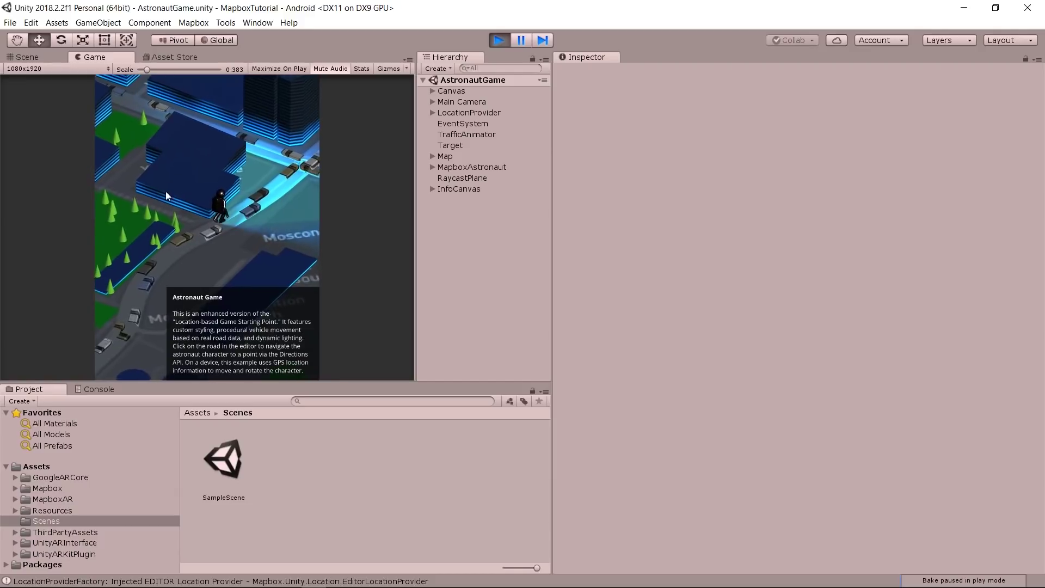
pyautogui.click(279, 210)
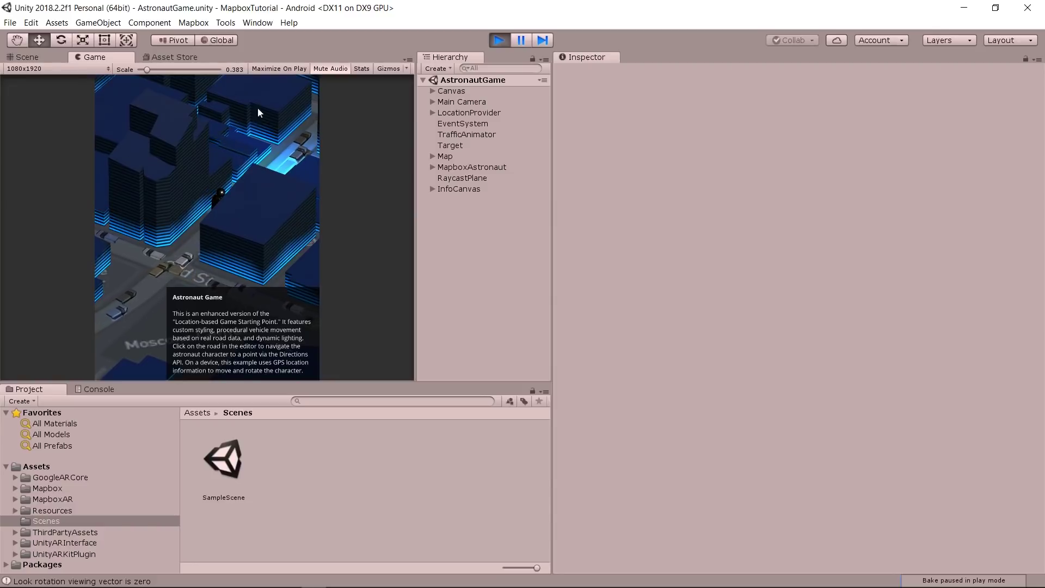
pyautogui.hotkey('ctrl', 'p')
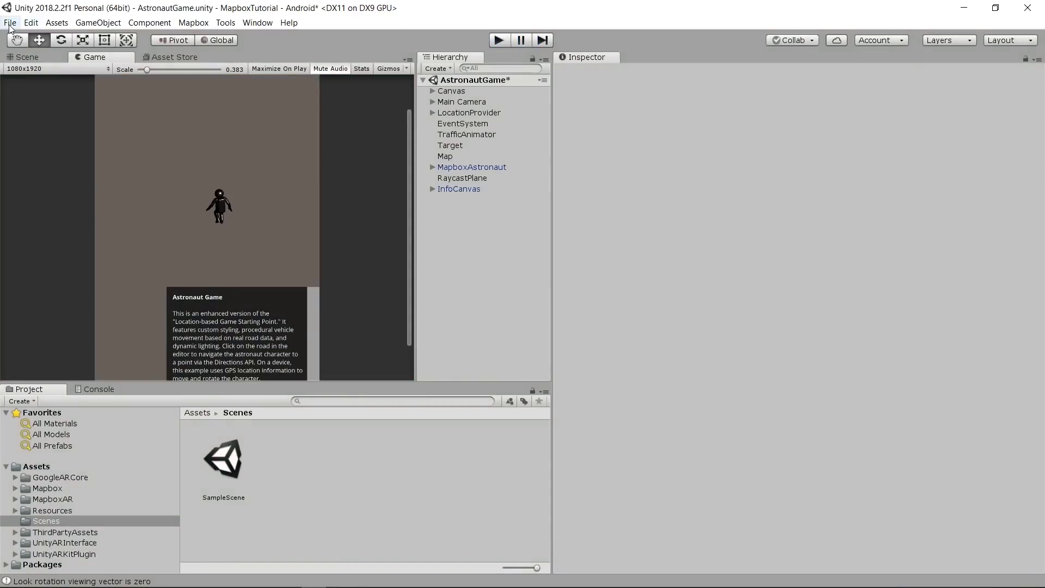
# Add the open AstronautGame scene to Build Settings and remove the Location-based Game scene
pyautogui.click(10, 23)
pyautogui.click(43, 140)
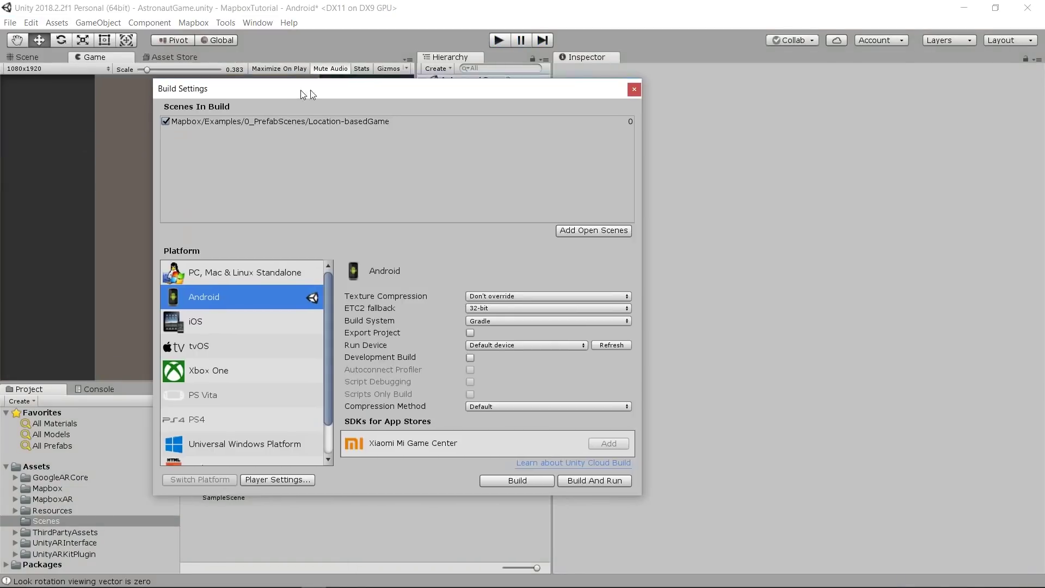
pyautogui.moveTo(300, 90); pyautogui.dragTo(501, 74)
pyautogui.click(770, 210)
pyautogui.click(526, 107)
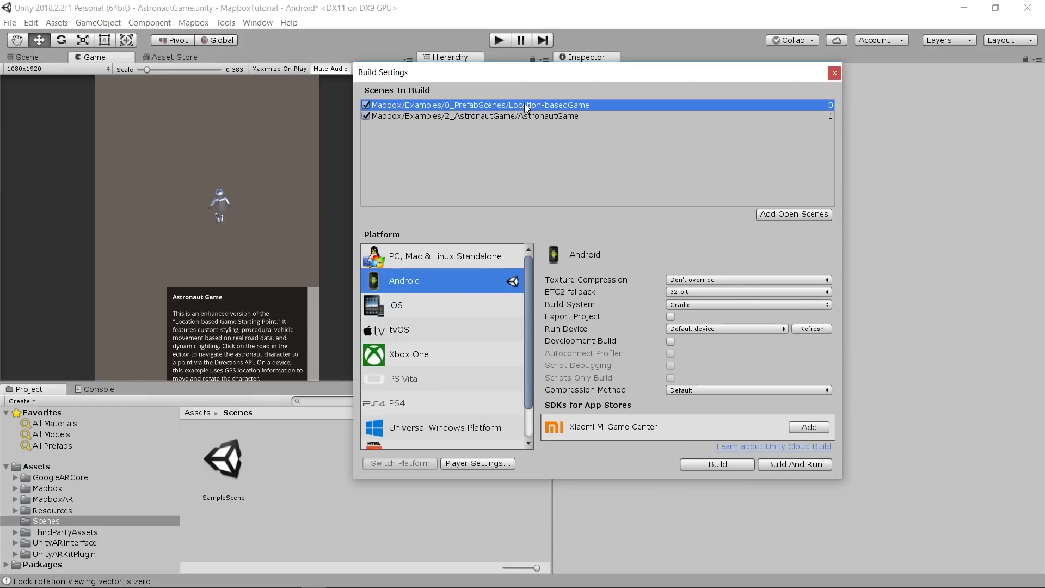
pyautogui.press('Delete')
# Review the Android Player Settings sections, ending on Other Settings, then reopen Build Settings
pyautogui.click(462, 467)
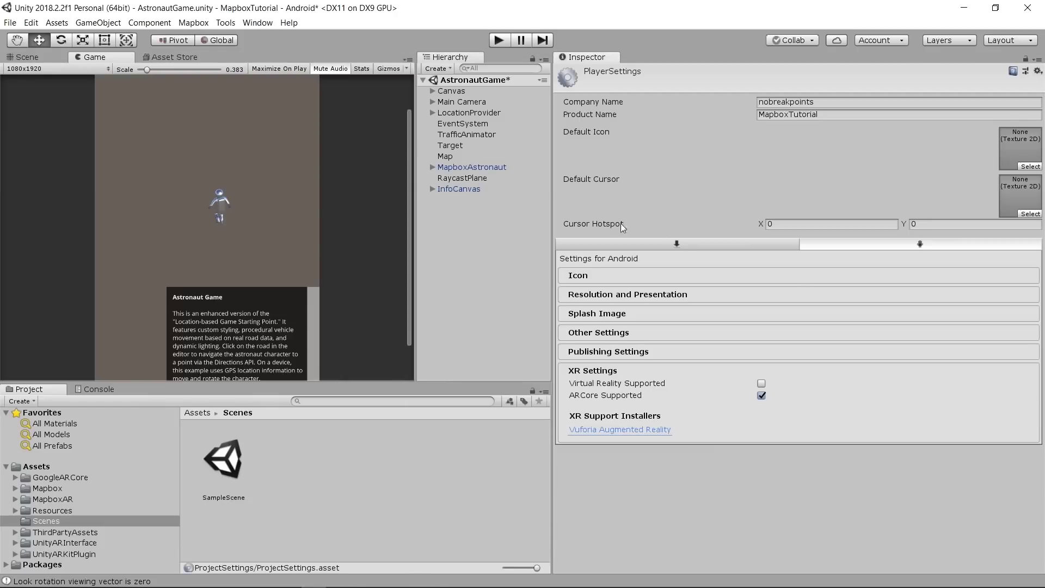
pyautogui.click(639, 295)
pyautogui.click(629, 294)
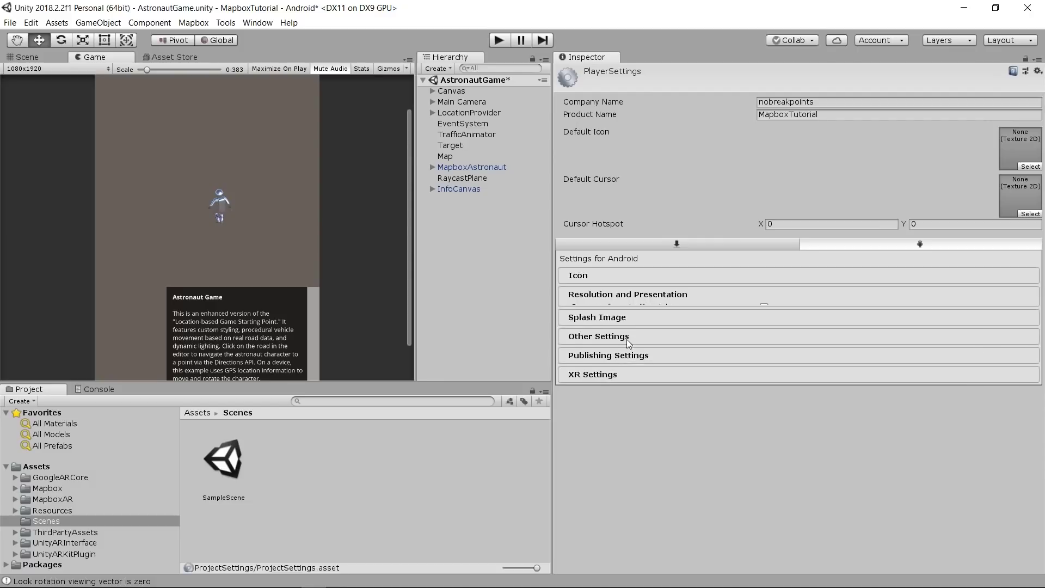
pyautogui.click(625, 357)
pyautogui.click(594, 374)
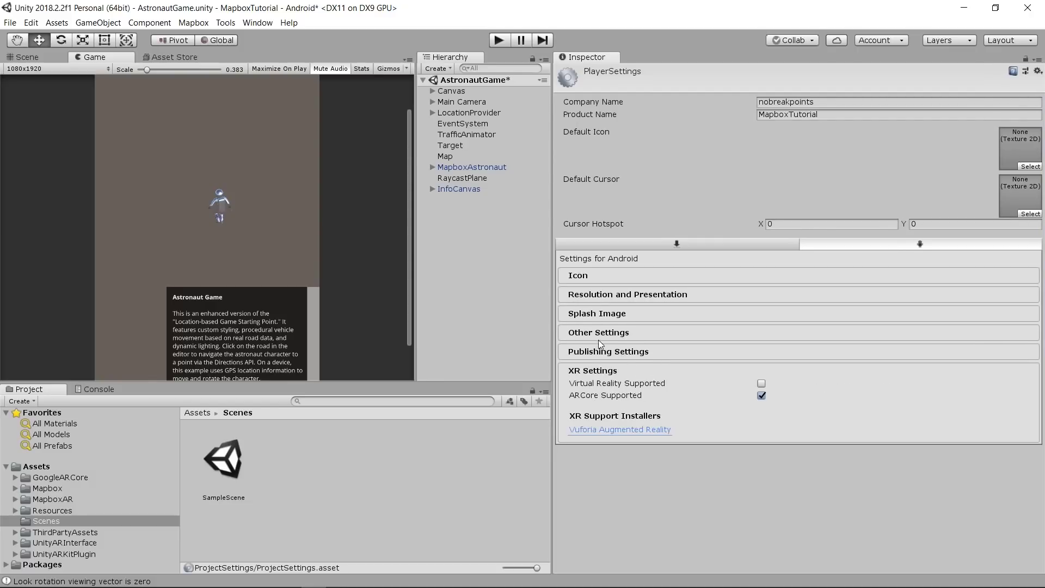
pyautogui.click(587, 332)
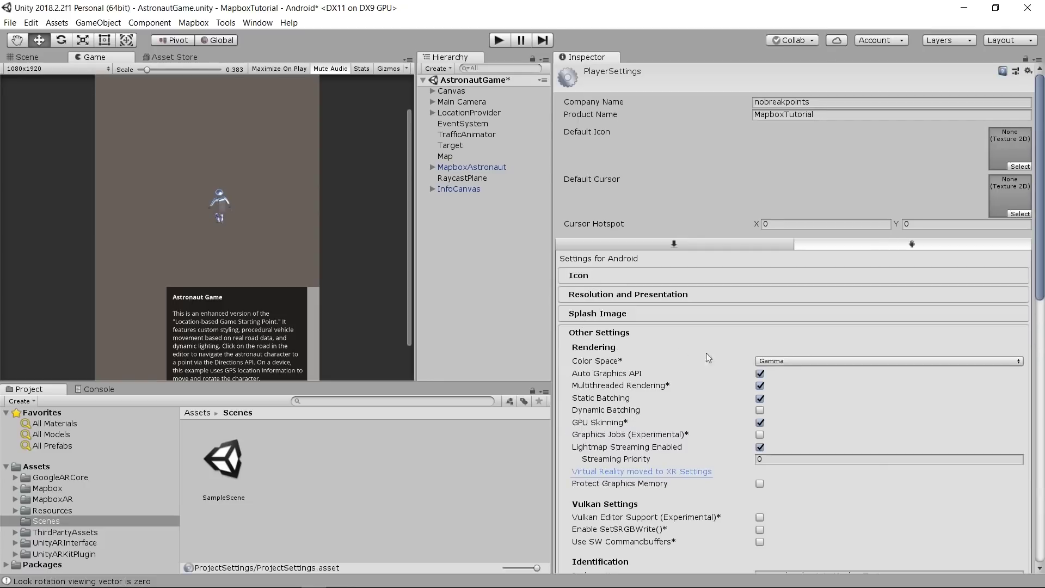
pyautogui.moveTo(1041, 251); pyautogui.dragTo(1000, 366)
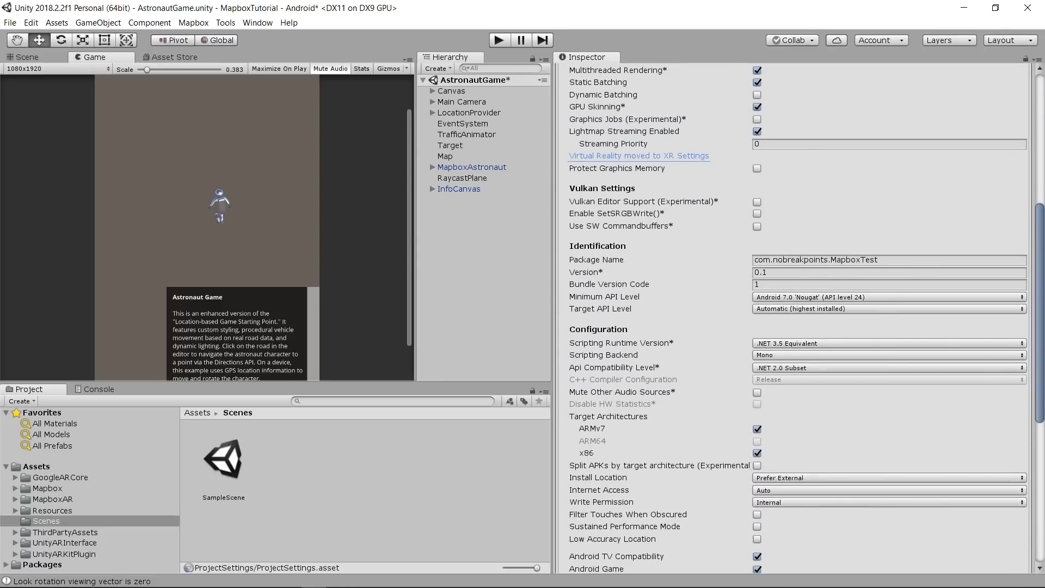
pyautogui.click(10, 22)
pyautogui.click(24, 136)
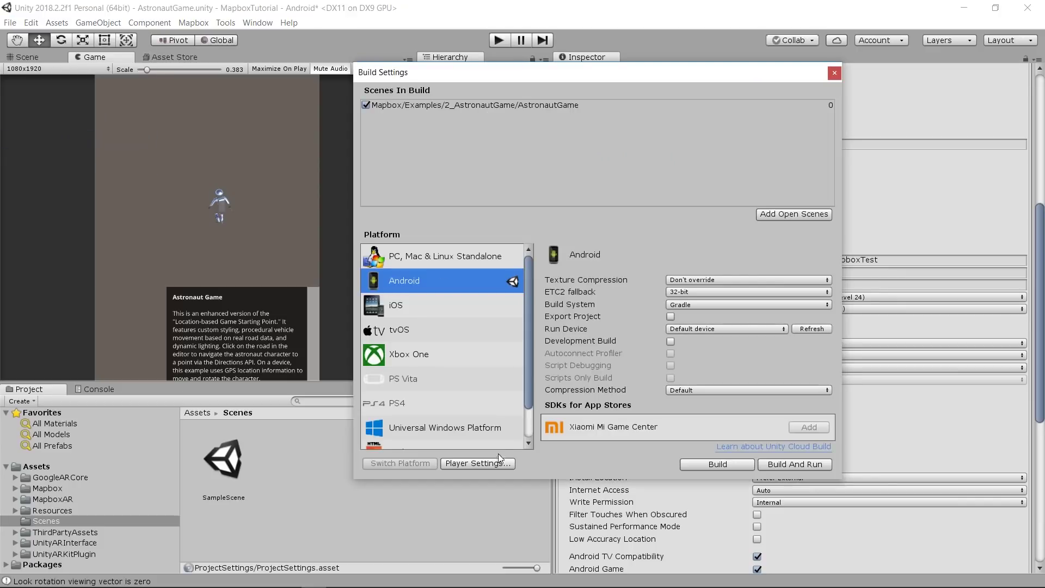
# Build the AstronautGame scene, saving it as MapboxTutorial.apk in the export folder
pyautogui.click(719, 463)
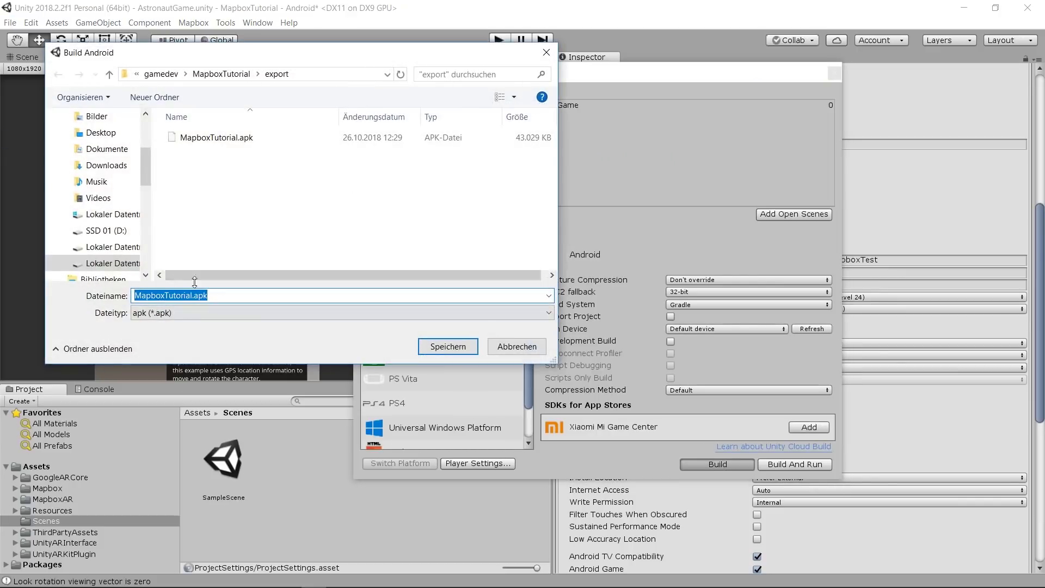
pyautogui.click(195, 295)
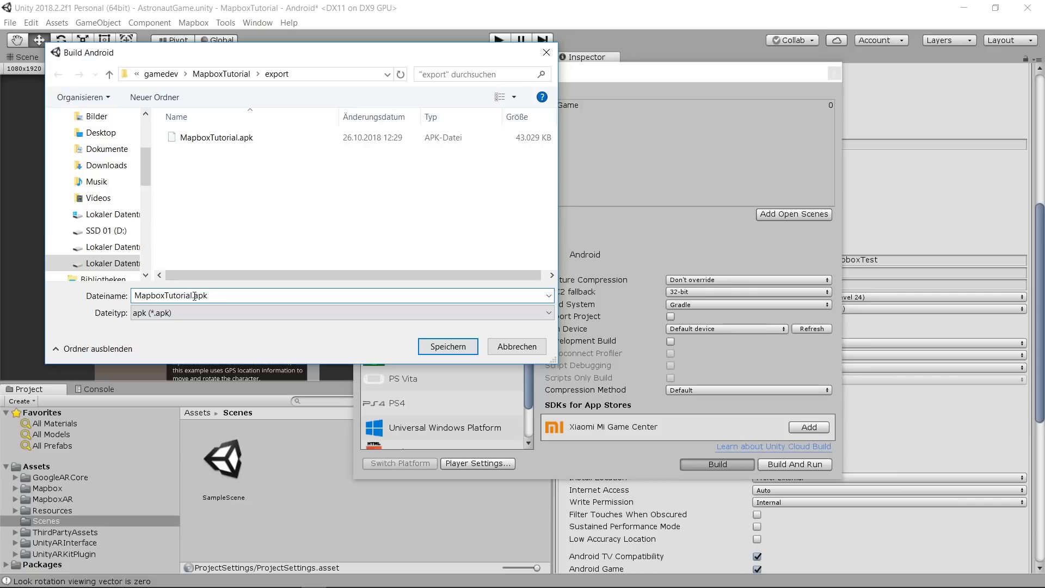
pyautogui.moveTo(195, 295); pyautogui.dragTo(133, 296)
pyautogui.press('Return')
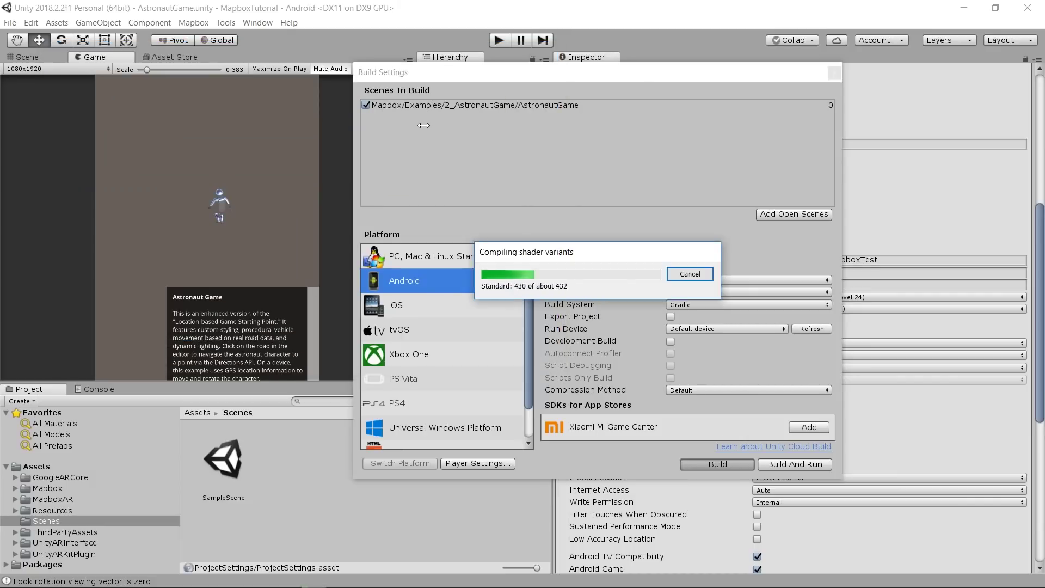